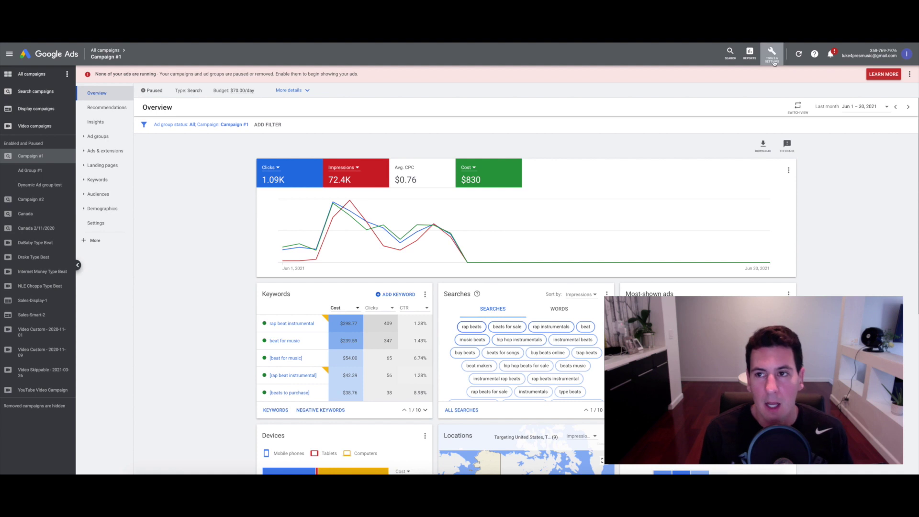
Go to Tools & Settings > Planning > Keyword Planner and choose Discover new keywords.
{"action": "left_click", "coordinate": [774, 60]}
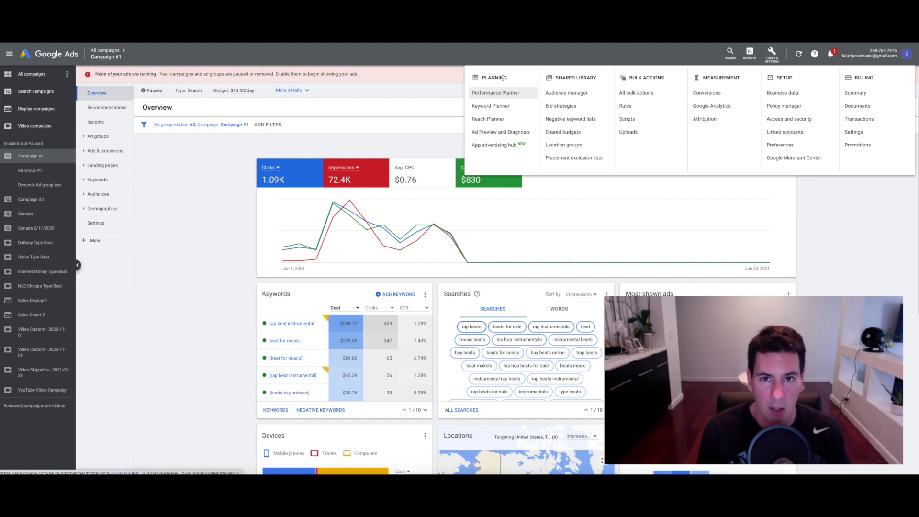
{"action": "left_click", "coordinate": [497, 111]}
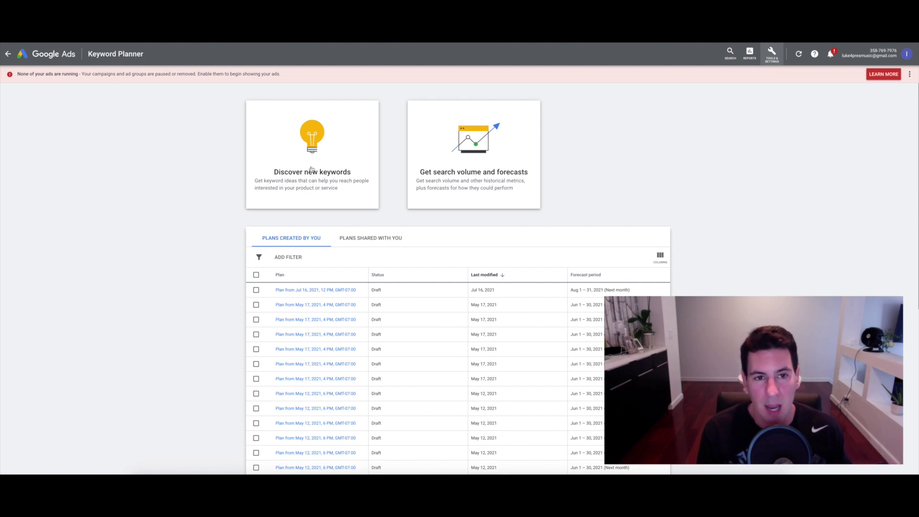
{"action": "left_click", "coordinate": [311, 170]}
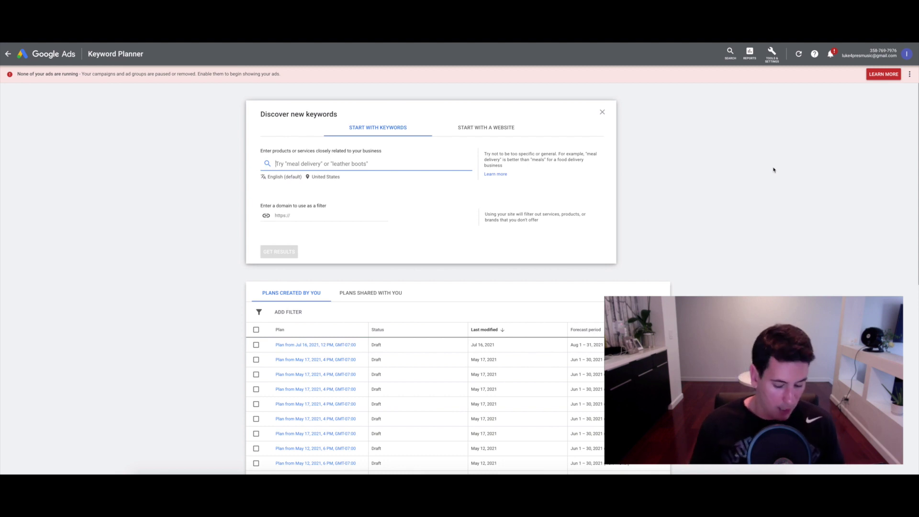
Enter 'rap beats for sale' as a seed keyword chip in Start with keywords.
{"action": "type", "text": "rap beats"}
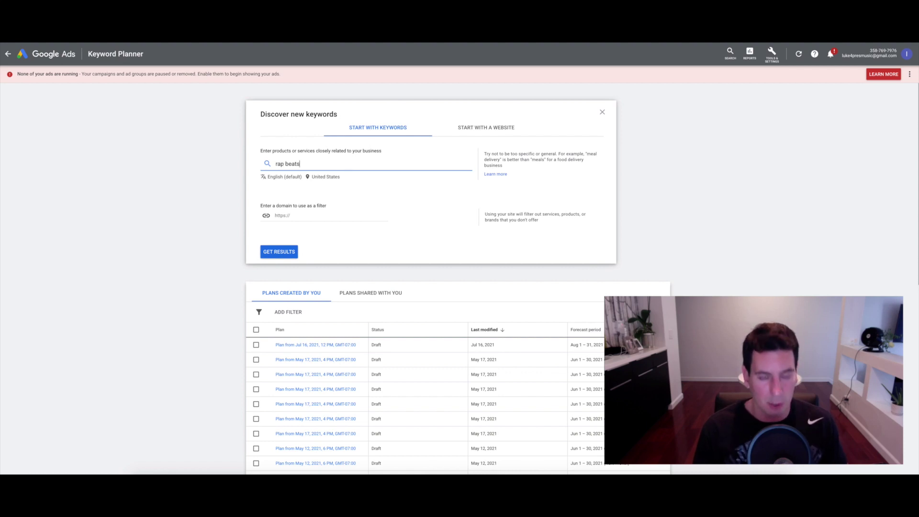
{"action": "type", "text": " for f"}
{"action": "type", "text": "ale"}
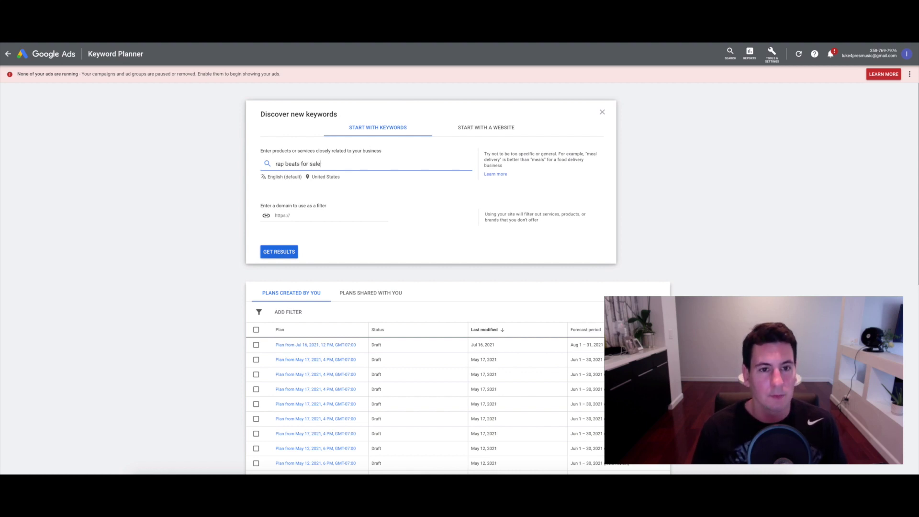
{"action": "key", "text": "Return"}
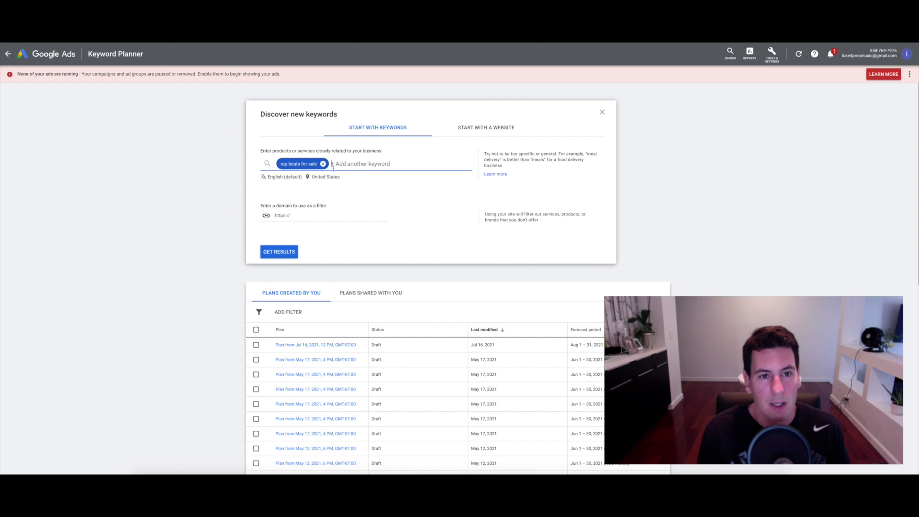
Generate the 32 keyword ideas and read the Avg. monthly searches and Top of page bid help.
{"action": "left_click", "coordinate": [275, 251]}
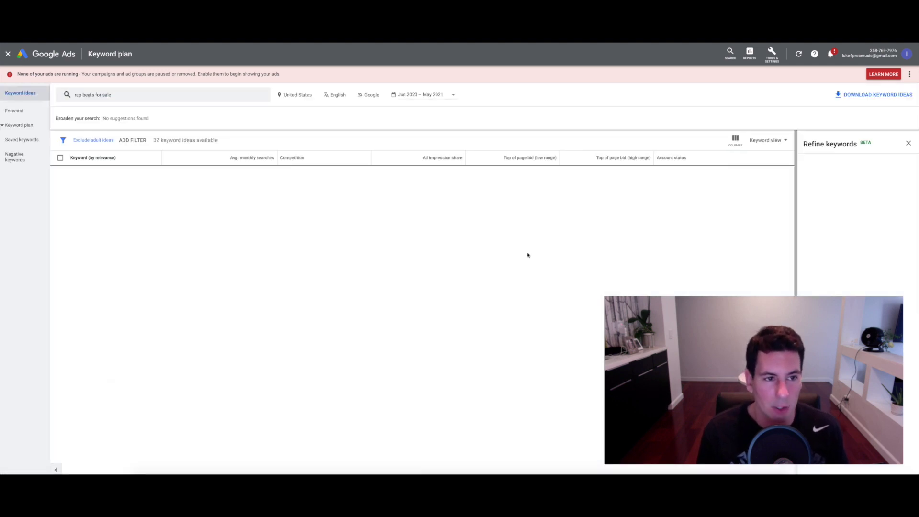
{"action": "mouse_move", "coordinate": [236, 161]}
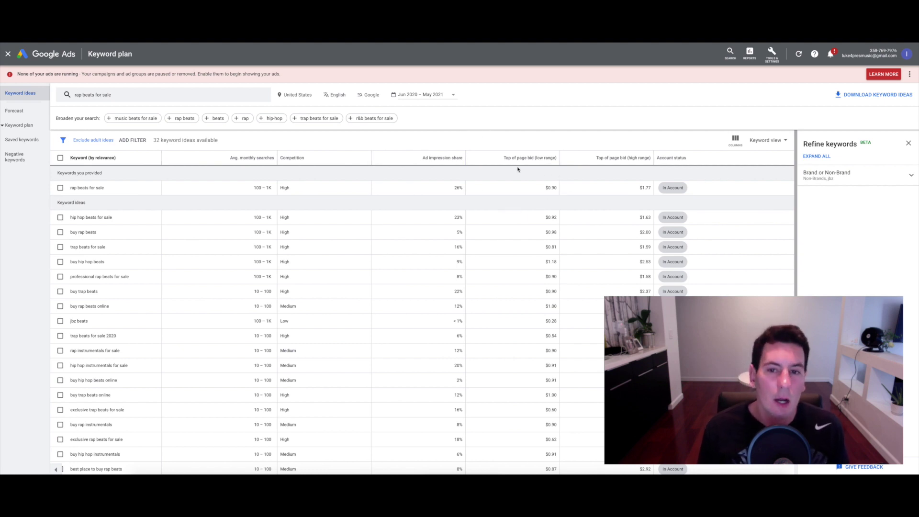
{"action": "mouse_move", "coordinate": [526, 157]}
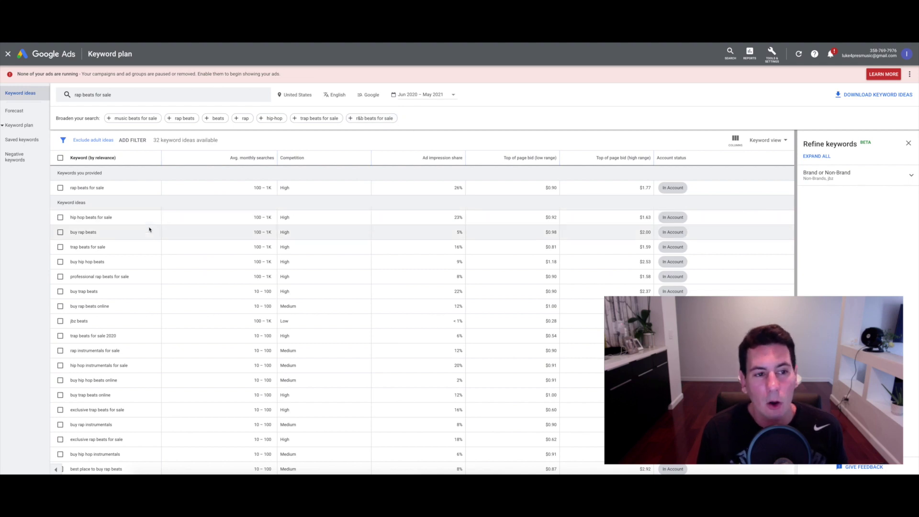
{"action": "scroll", "coordinate": [148, 230], "scroll_direction": "down", "scroll_amount": 1}
{"action": "scroll", "coordinate": [131, 241], "scroll_direction": "down", "scroll_amount": 2}
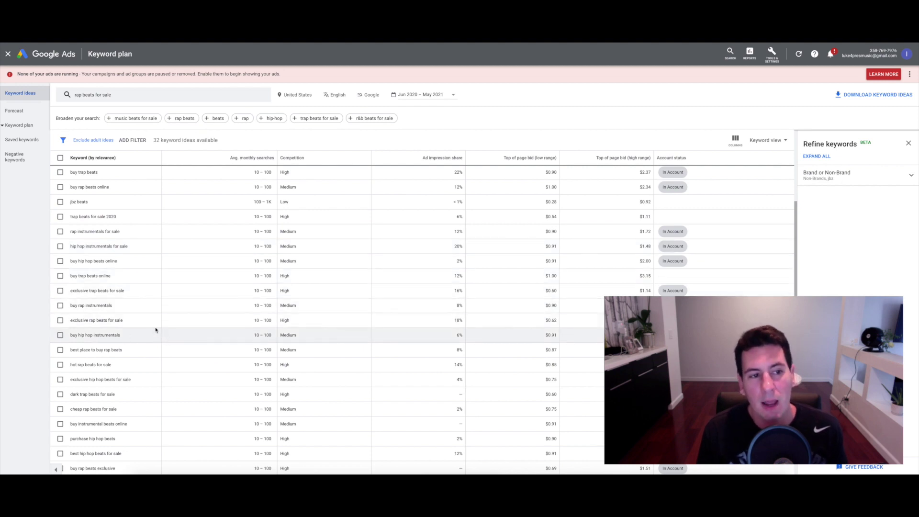
{"action": "scroll", "coordinate": [160, 332], "scroll_direction": "down", "scroll_amount": 3}
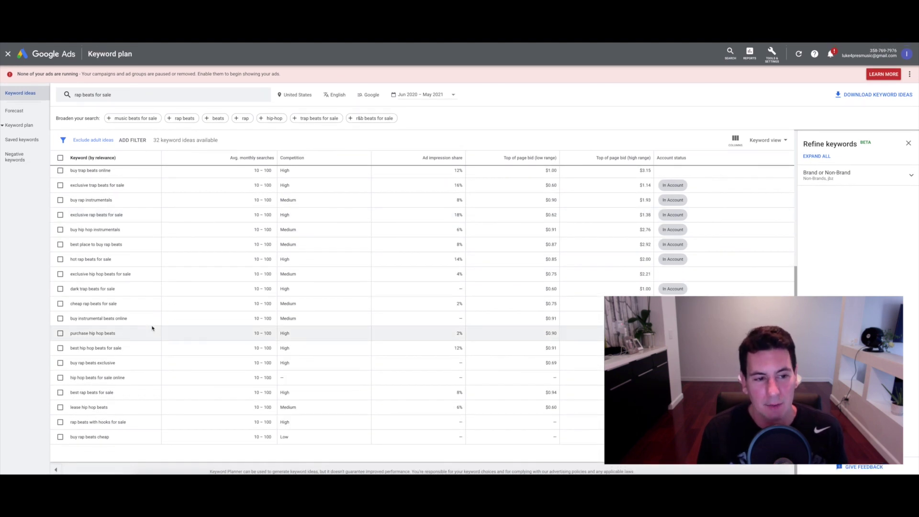
{"action": "scroll", "coordinate": [170, 318], "scroll_direction": "up", "scroll_amount": 6}
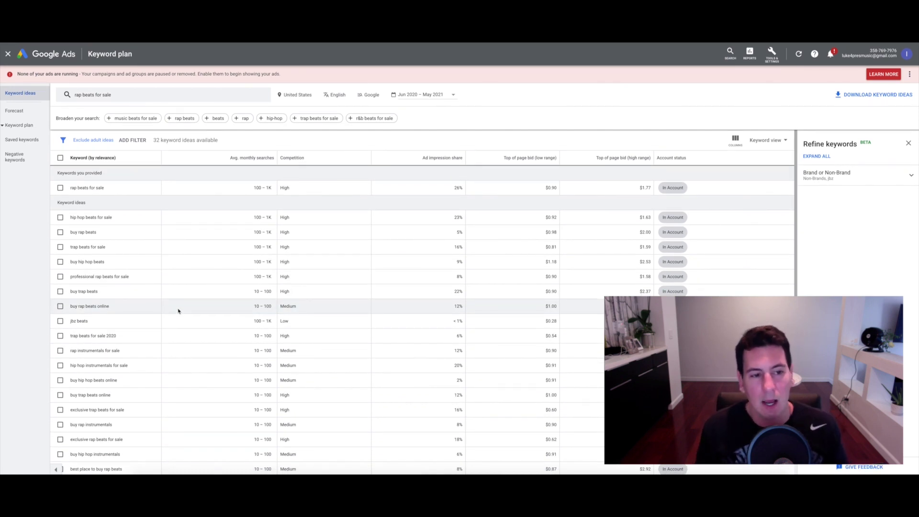
{"action": "scroll", "coordinate": [189, 325], "scroll_direction": "down", "scroll_amount": 1}
{"action": "scroll", "coordinate": [195, 324], "scroll_direction": "up", "scroll_amount": 1}
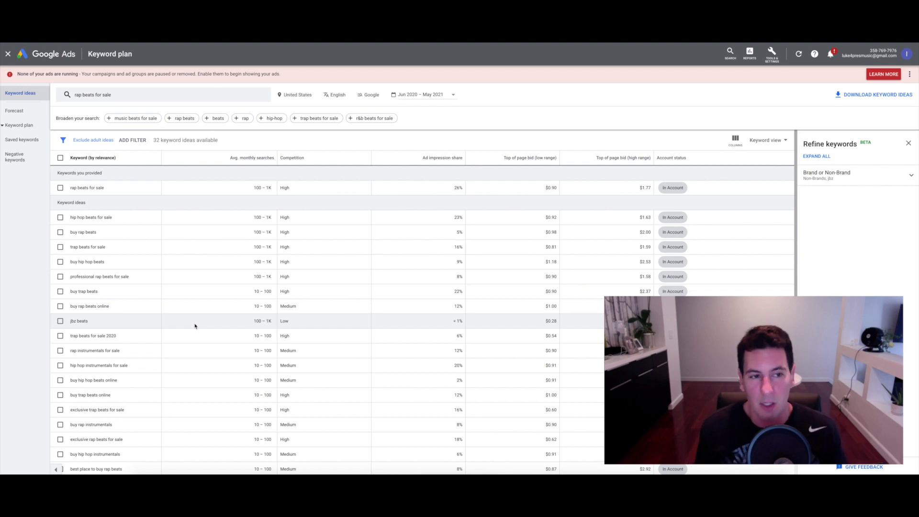
{"action": "scroll", "coordinate": [201, 337], "scroll_direction": "down", "scroll_amount": 3}
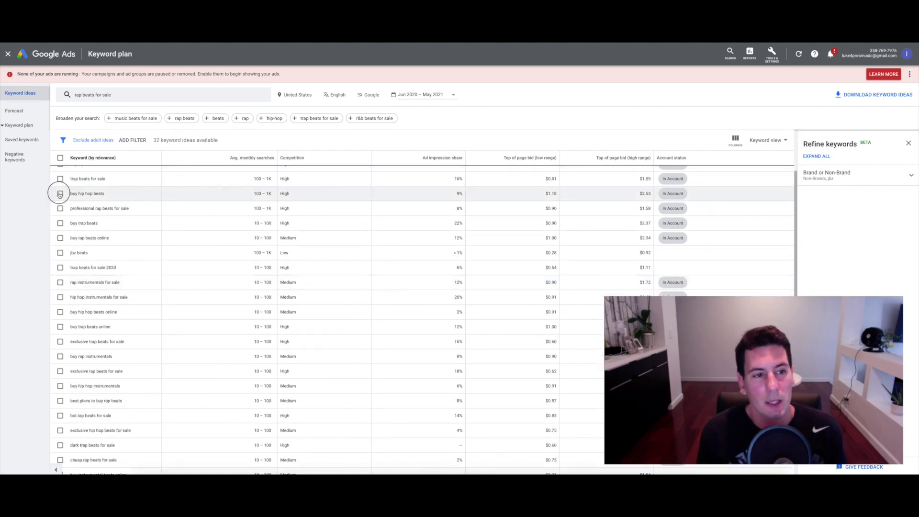
{"action": "left_click", "coordinate": [60, 193]}
{"action": "left_click", "coordinate": [60, 223]}
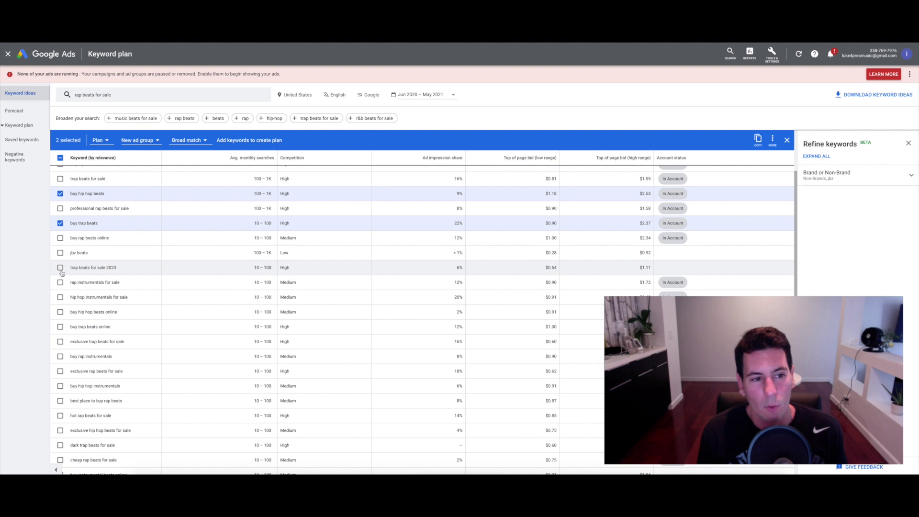
{"action": "left_click", "coordinate": [60, 268]}
{"action": "left_click", "coordinate": [60, 282]}
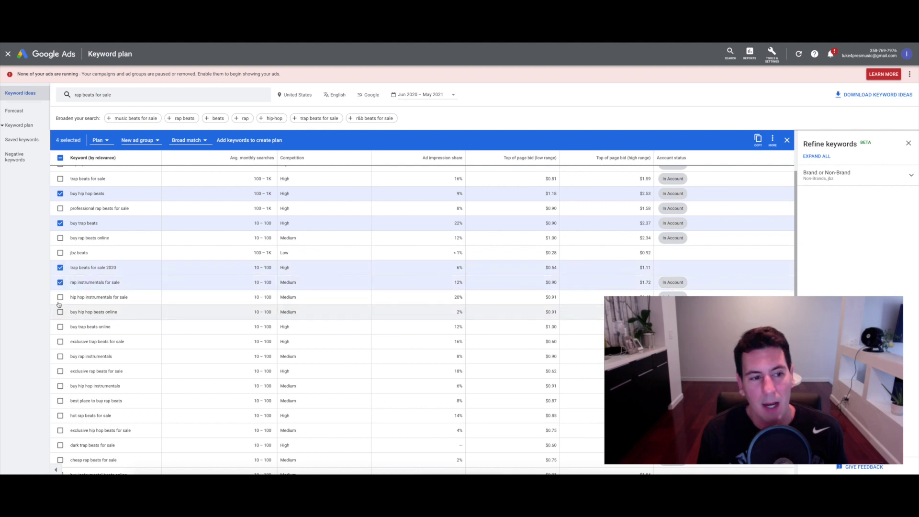
{"action": "left_click", "coordinate": [60, 297]}
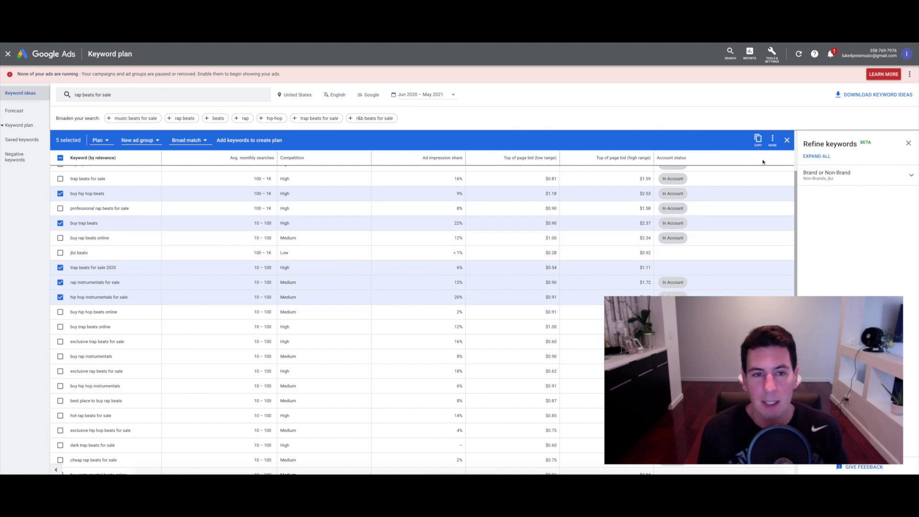
{"action": "left_click", "coordinate": [787, 140]}
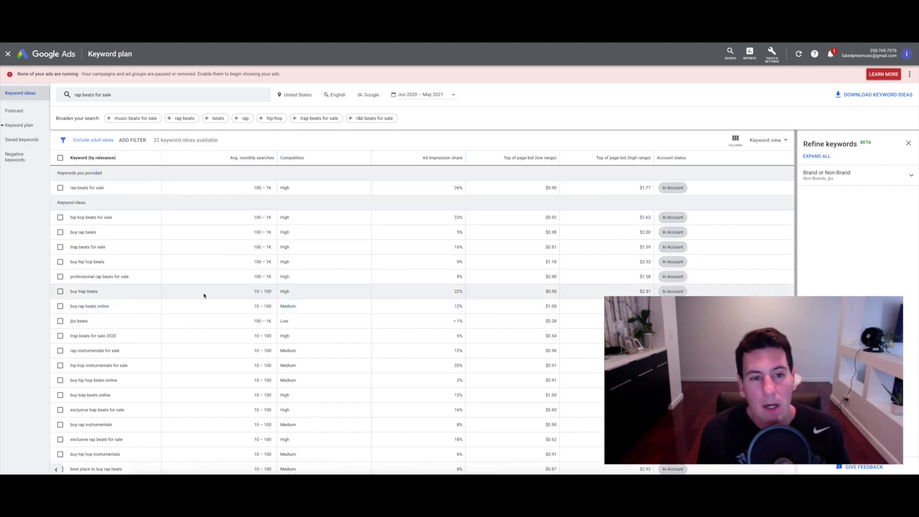
{"action": "scroll", "coordinate": [57, 258], "scroll_direction": "down", "scroll_amount": 5}
{"action": "scroll", "coordinate": [63, 240], "scroll_direction": "down", "scroll_amount": 2}
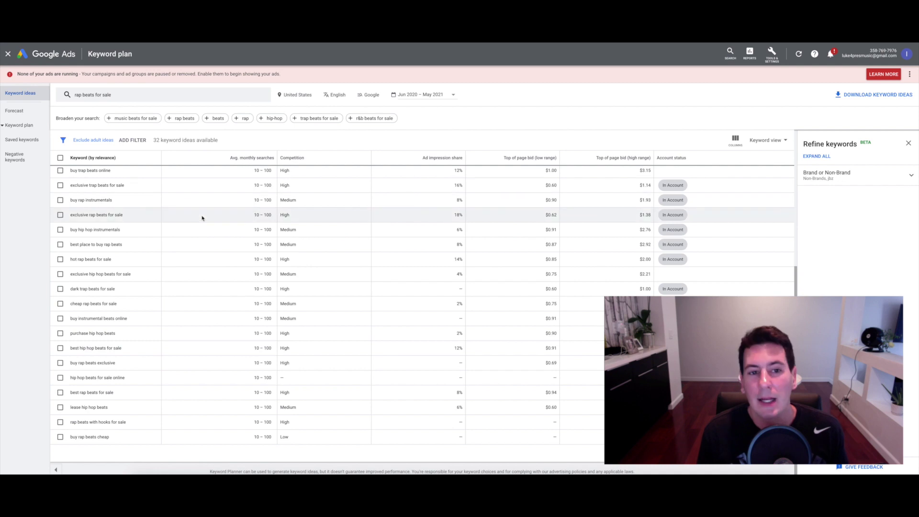
{"action": "scroll", "coordinate": [203, 215], "scroll_direction": "up", "scroll_amount": 7}
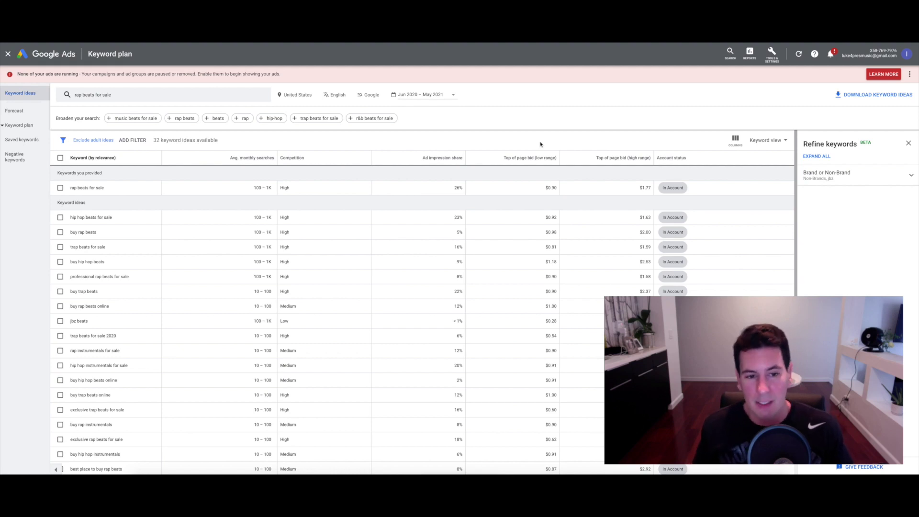
Open a new incognito Chrome window and load google.com.
{"action": "left_click", "coordinate": [53, 42]}
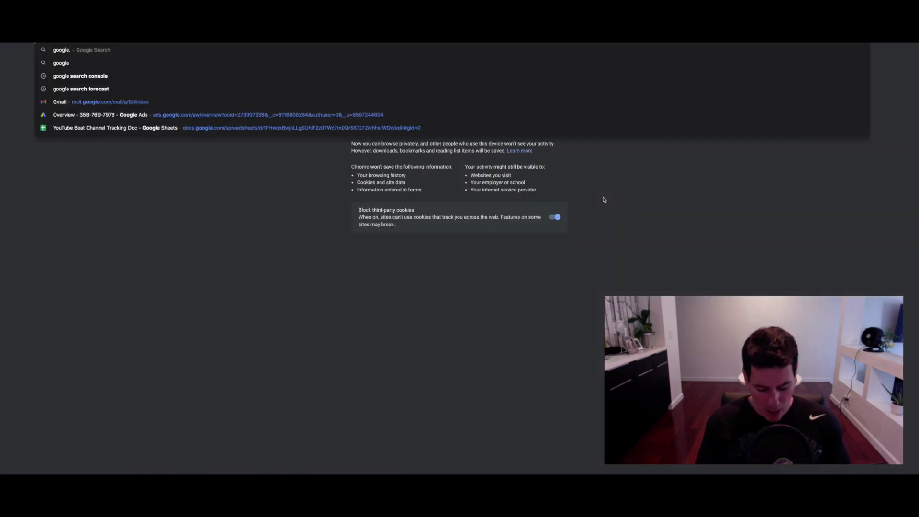
{"action": "key", "text": "Return"}
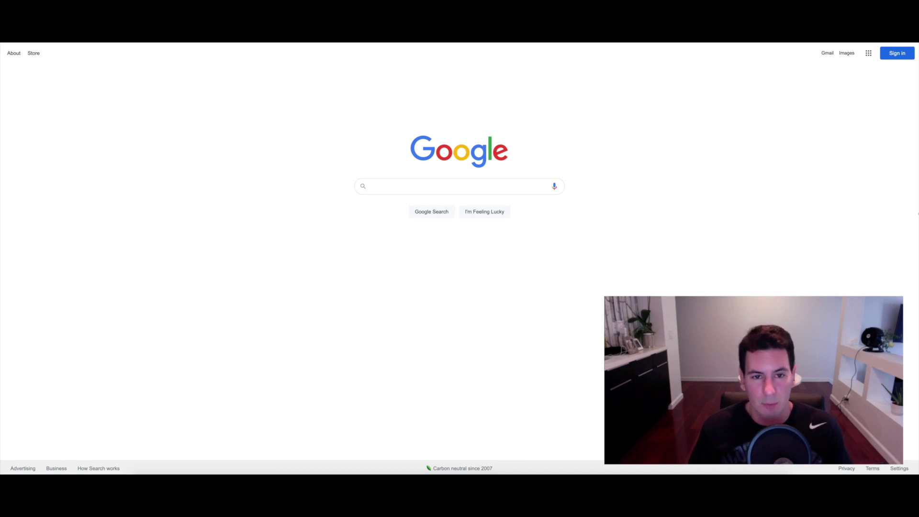
Type 'rap beats for sale' into Google search to view its autocomplete suggestions.
{"action": "type", "text": "ap beats for s"}
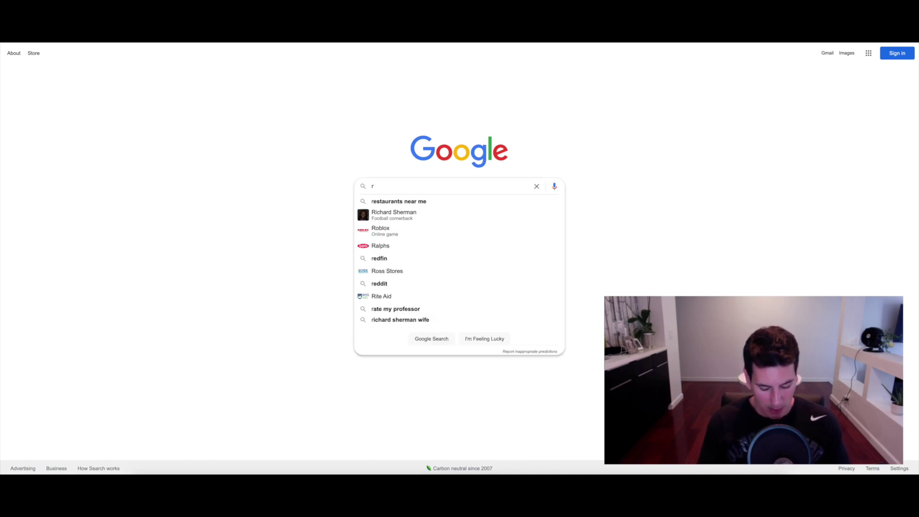
{"action": "type", "text": "ale"}
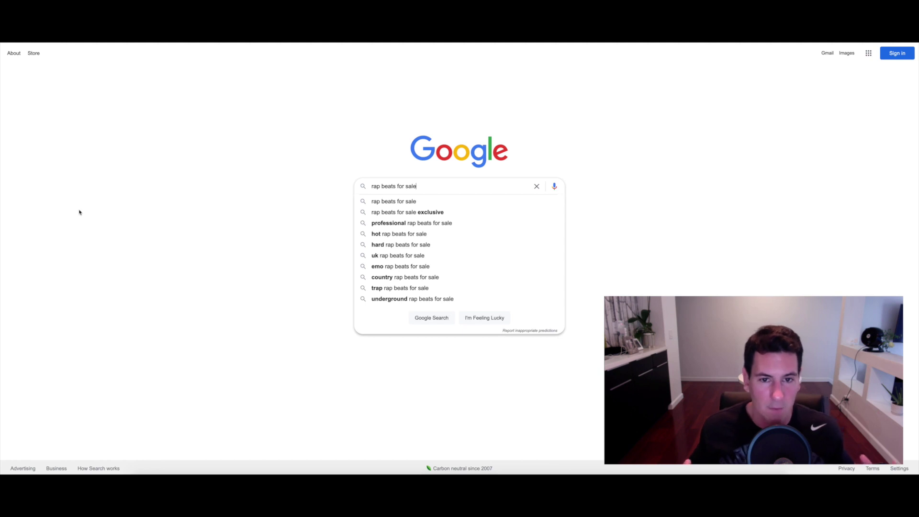
Check Google autocomplete for 'rap beats', then for 'buy trap beats'.
{"action": "key", "text": "ctrl+a"}
{"action": "key", "text": "BackSpace"}
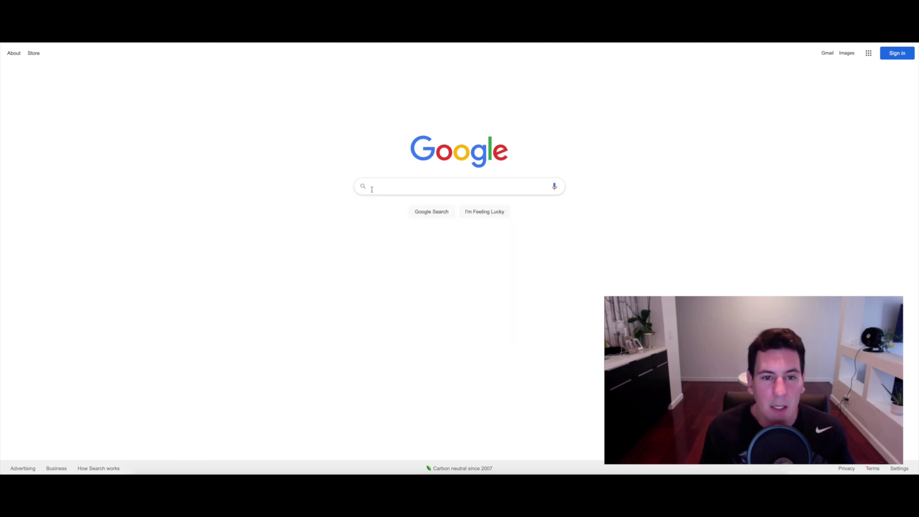
{"action": "left_click", "coordinate": [464, 189]}
{"action": "type", "text": "rap beats"}
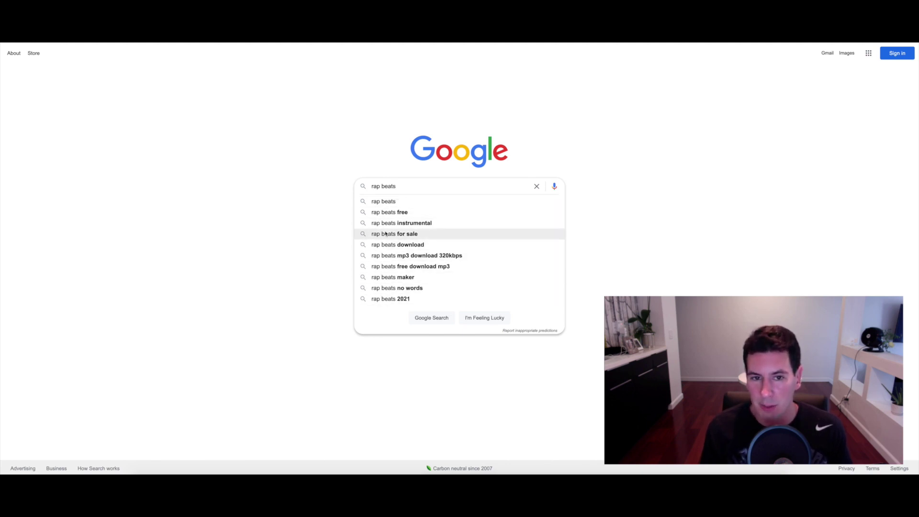
{"action": "left_click_drag", "start_coordinate": [408, 186], "coordinate": [316, 180]}
{"action": "type", "text": "buy traa"}
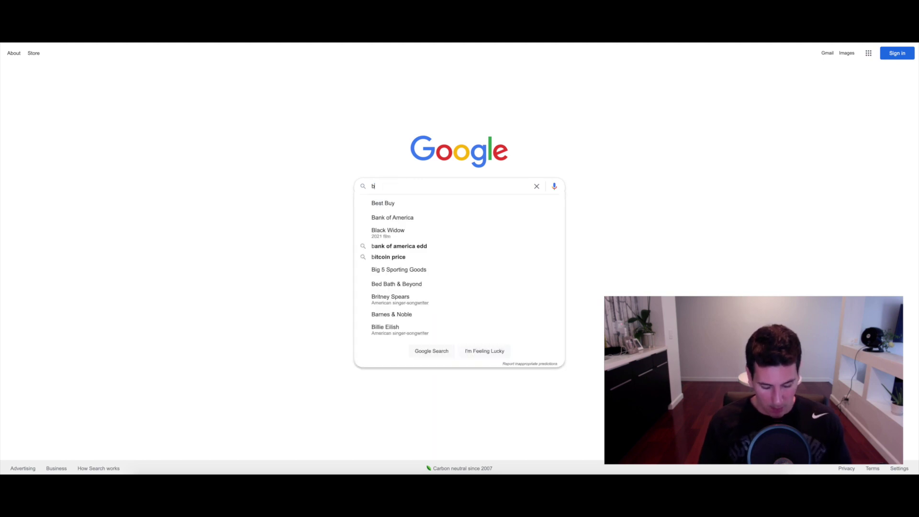
{"action": "key", "text": "BackSpace"}
{"action": "type", "text": "p beats"}
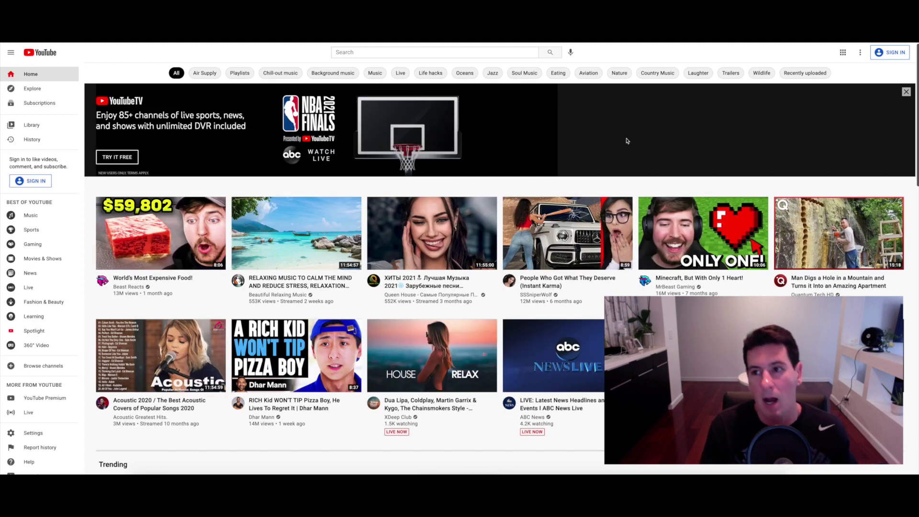
Type 'trap beat' into the YouTube search bar to see its suggestions.
{"action": "left_click", "coordinate": [402, 52]}
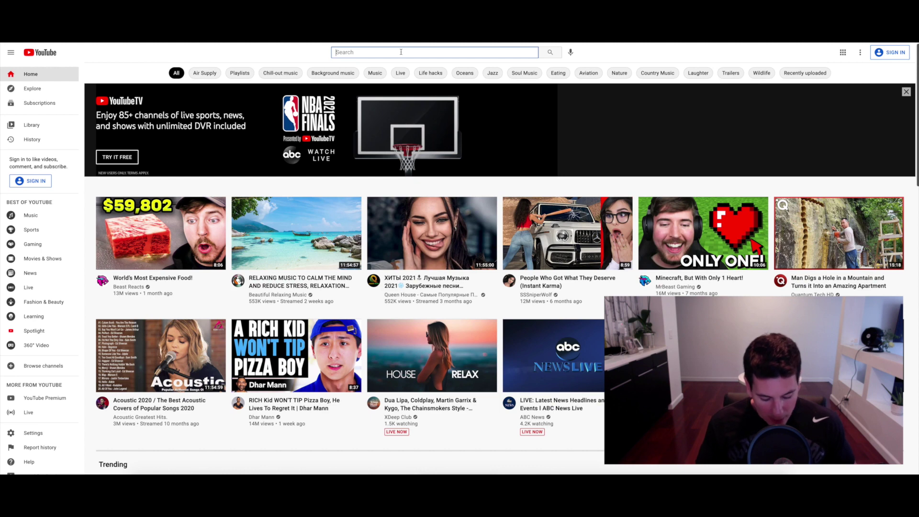
{"action": "type", "text": "trap beats"}
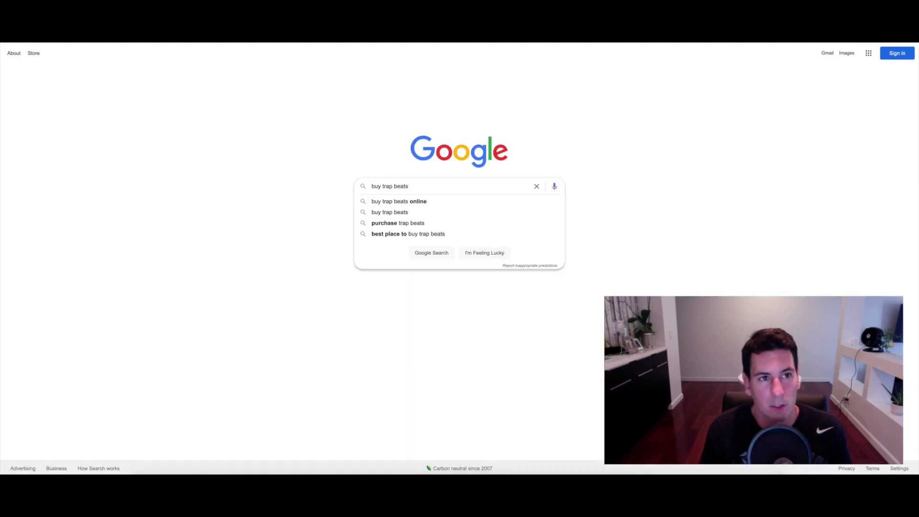
Preview autocomplete for 'travis scott type beat', then search Google for 'rap beats for sale'.
{"action": "left_click_drag", "start_coordinate": [418, 186], "coordinate": [257, 179]}
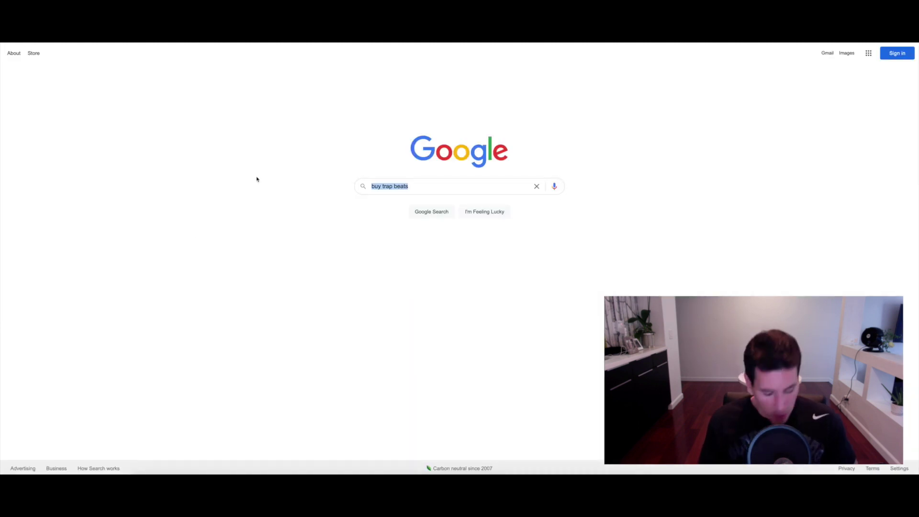
{"action": "type", "text": "t"}
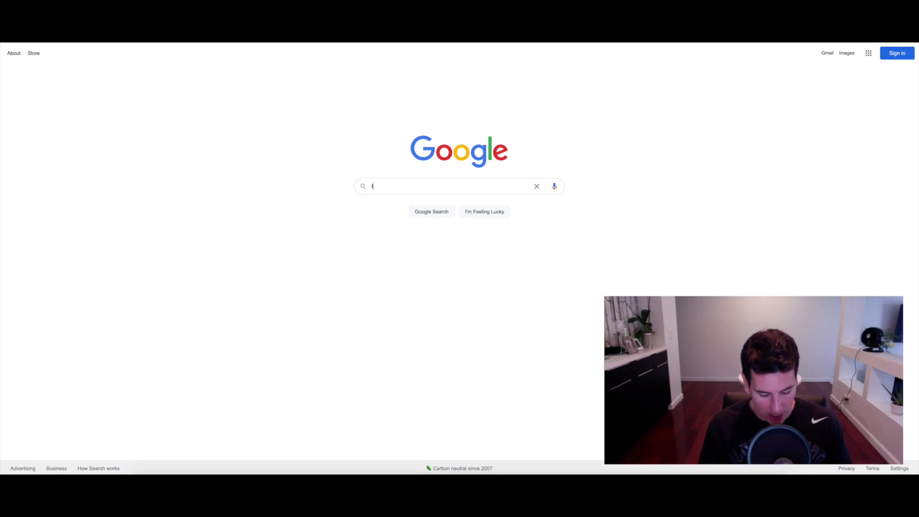
{"action": "type", "text": "ravis scott type beat"}
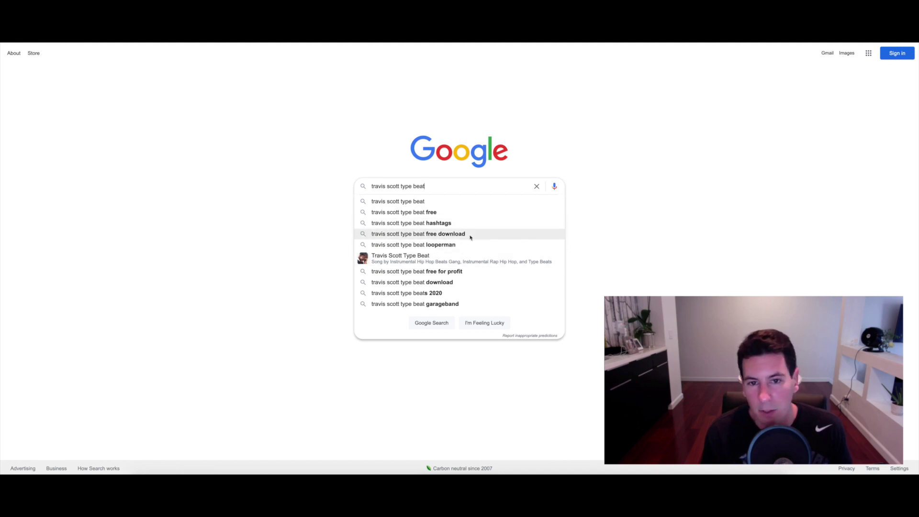
{"action": "key", "text": "ctrl+a"}
{"action": "key", "text": "BackSpace"}
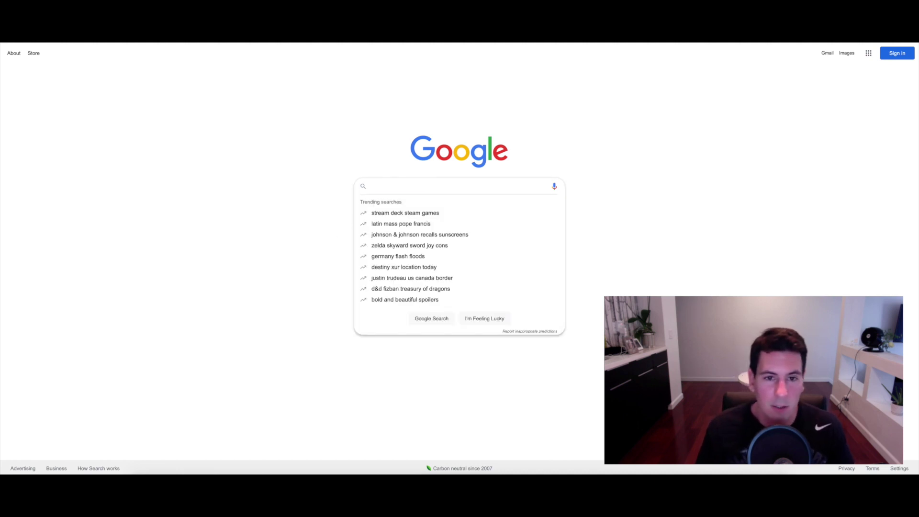
{"action": "left_click", "coordinate": [237, 225]}
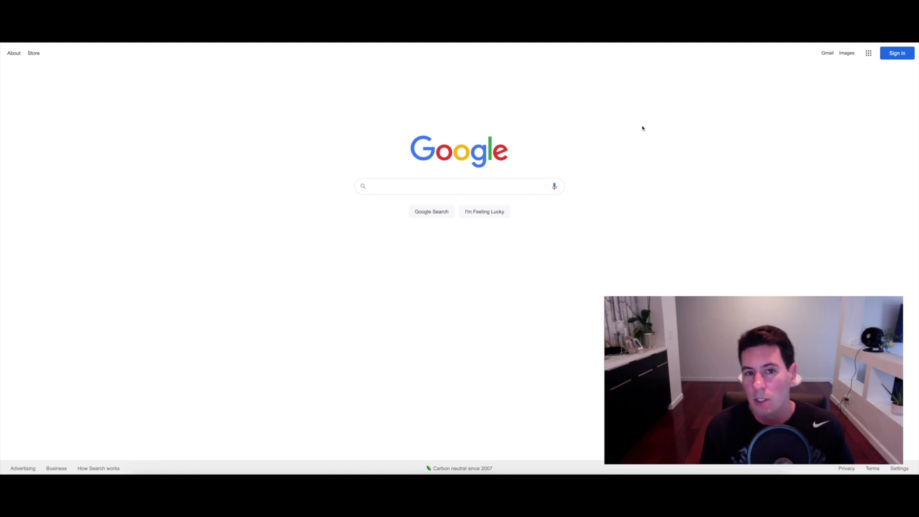
{"action": "left_click", "coordinate": [391, 194]}
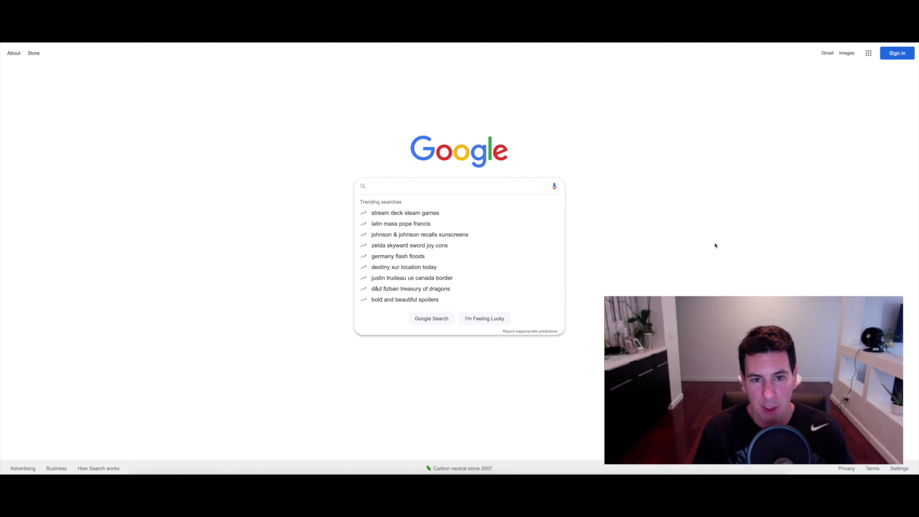
{"action": "type", "text": "rap beats "}
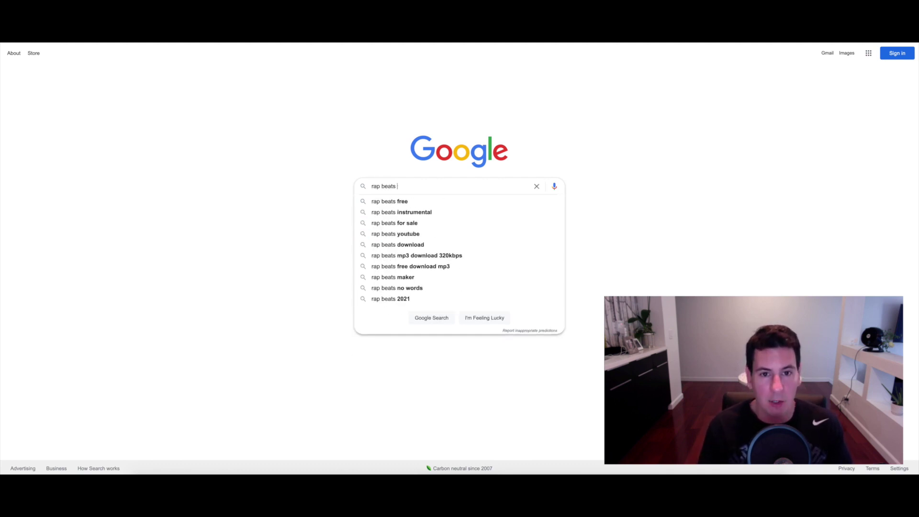
{"action": "type", "text": "for sale"}
{"action": "key", "text": "Return"}
{"action": "scroll", "coordinate": [454, 140], "scroll_direction": "down", "scroll_amount": 15}
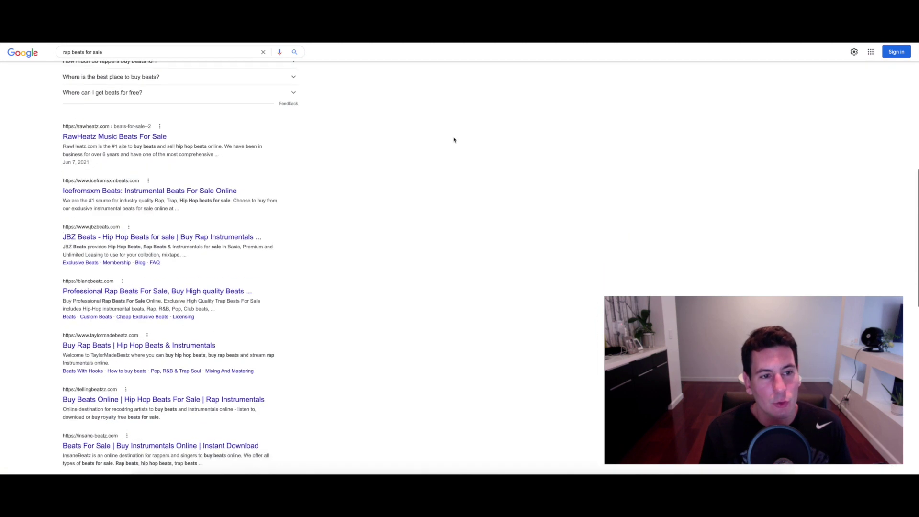
{"action": "scroll", "coordinate": [454, 140], "scroll_direction": "down", "scroll_amount": 1}
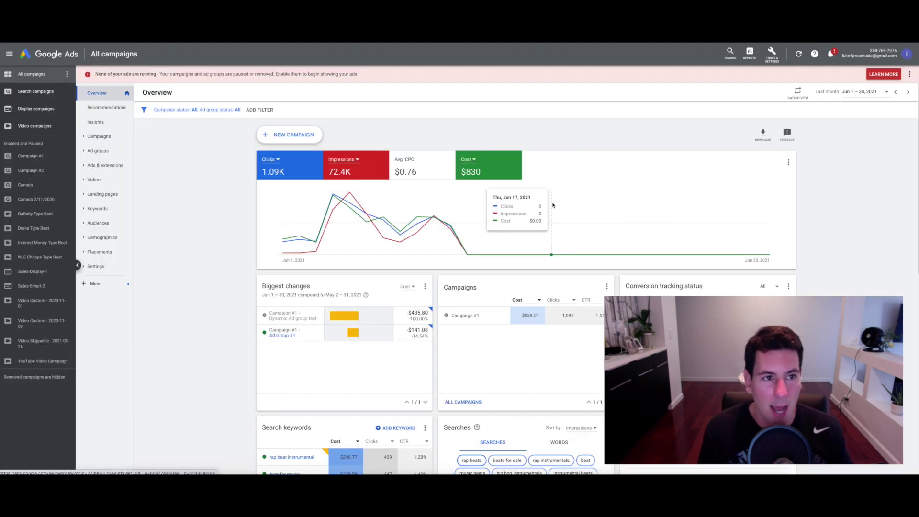
Open Keywords > Search terms and scroll the June 2021 query list.
{"action": "left_click", "coordinate": [96, 210]}
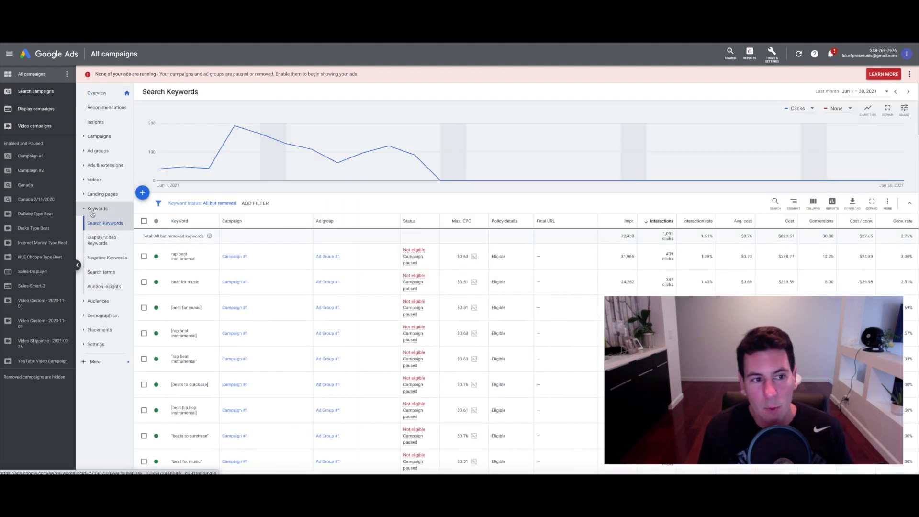
{"action": "left_click", "coordinate": [100, 273]}
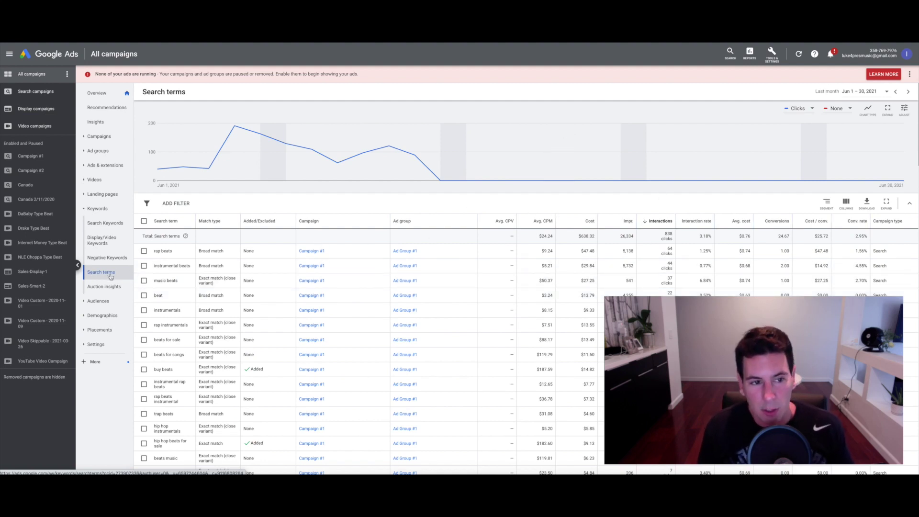
{"action": "scroll", "coordinate": [278, 280], "scroll_direction": "down", "scroll_amount": 3}
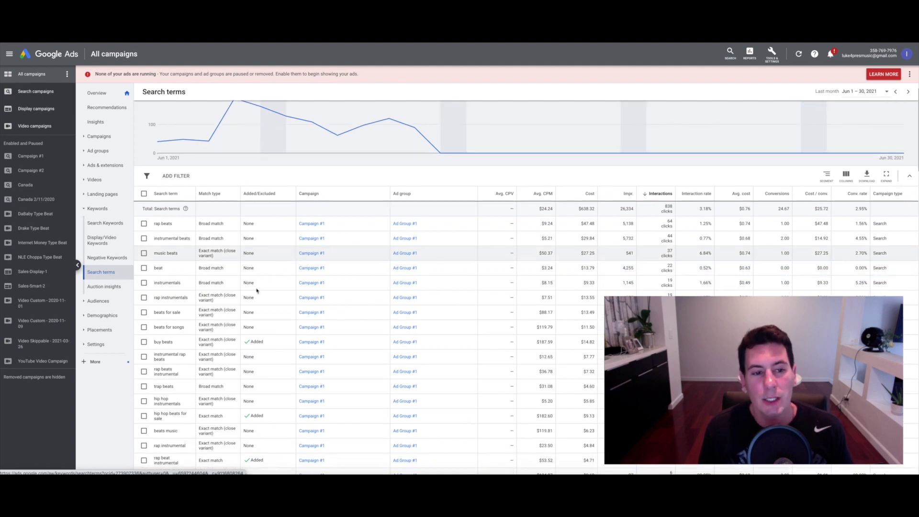
{"action": "scroll", "coordinate": [185, 248], "scroll_direction": "down", "scroll_amount": 3}
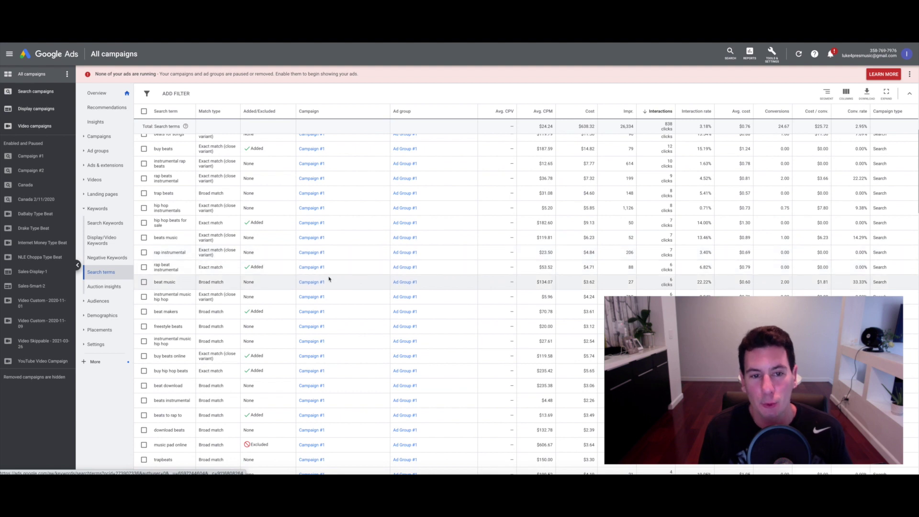
{"action": "left_click", "coordinate": [109, 229]}
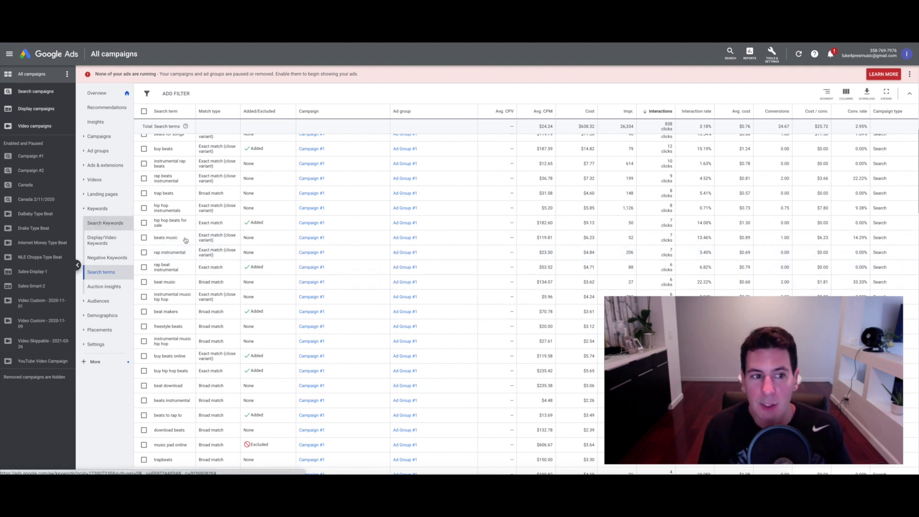
{"action": "scroll", "coordinate": [297, 331], "scroll_direction": "down", "scroll_amount": 2}
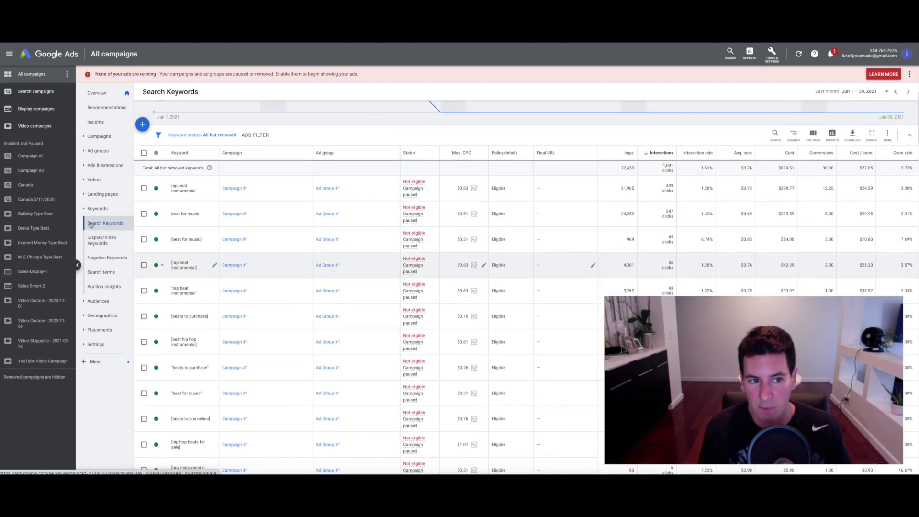
{"action": "scroll", "coordinate": [229, 256], "scroll_direction": "down", "scroll_amount": 6}
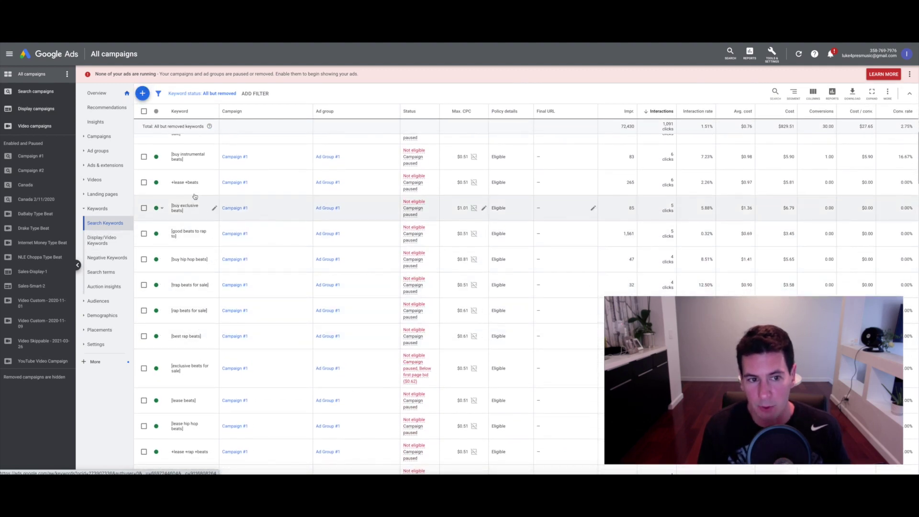
{"action": "scroll", "coordinate": [197, 328], "scroll_direction": "down", "scroll_amount": 2}
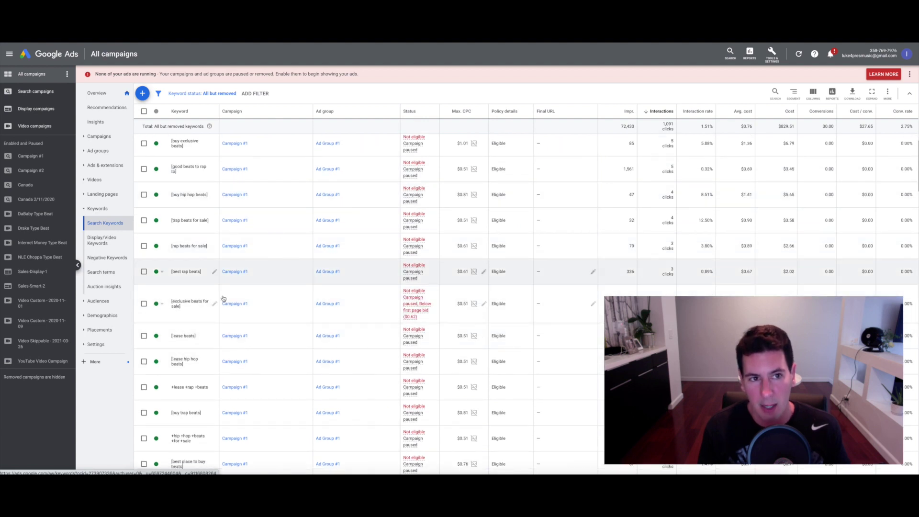
{"action": "scroll", "coordinate": [222, 276], "scroll_direction": "down", "scroll_amount": 2}
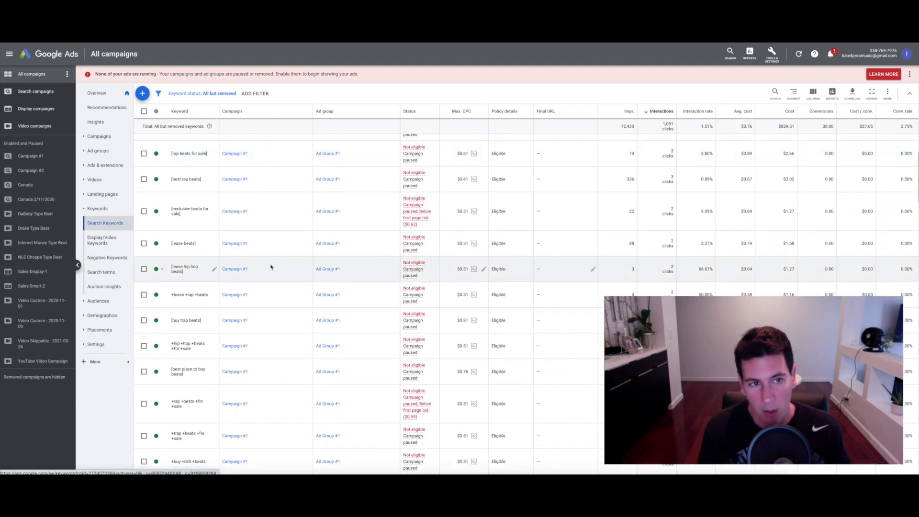
{"action": "left_click", "coordinate": [103, 273]}
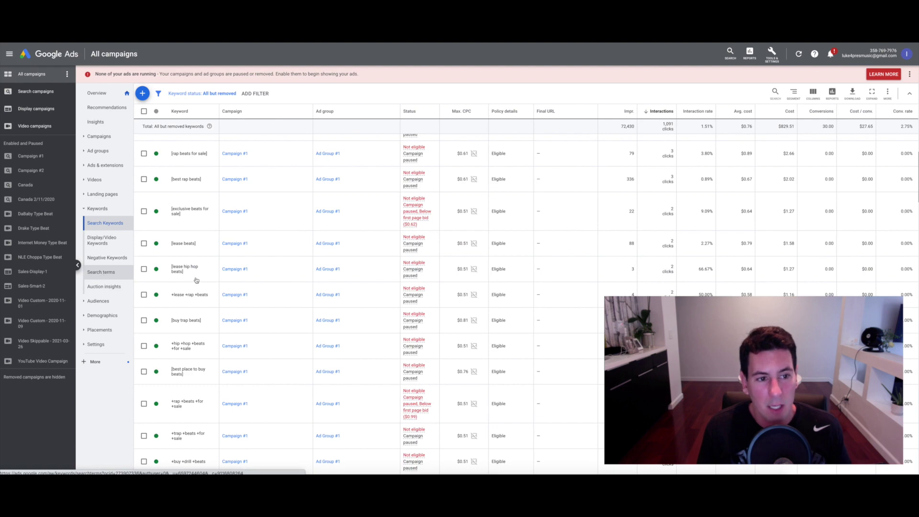
Review the search terms sorted by Interactions, then focus the Google Trends search field.
{"action": "scroll", "coordinate": [187, 317], "scroll_direction": "down", "scroll_amount": 3}
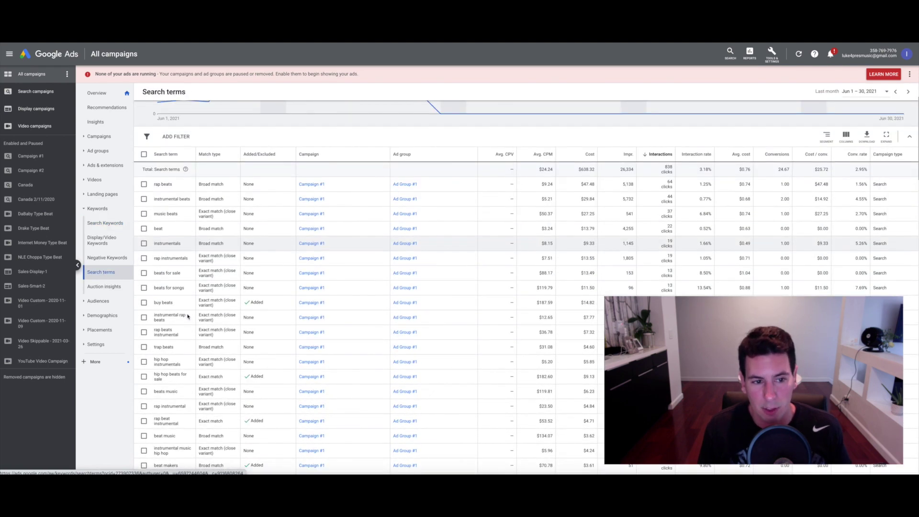
{"action": "scroll", "coordinate": [175, 314], "scroll_direction": "down", "scroll_amount": 4}
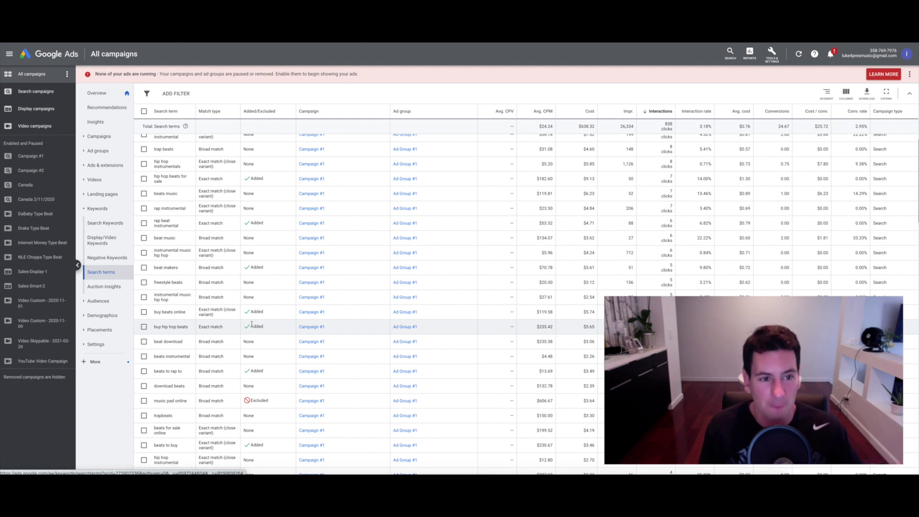
{"action": "scroll", "coordinate": [252, 324], "scroll_direction": "up", "scroll_amount": 5}
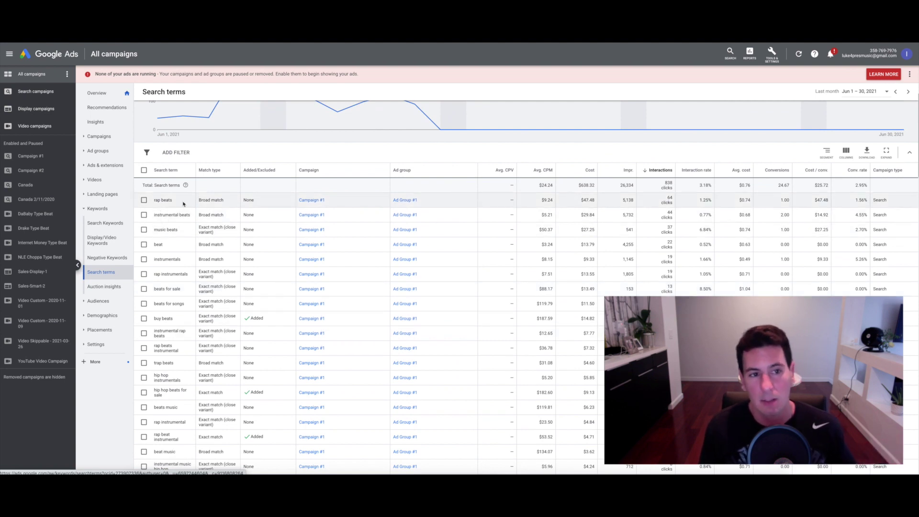
{"action": "scroll", "coordinate": [190, 215], "scroll_direction": "down", "scroll_amount": 4}
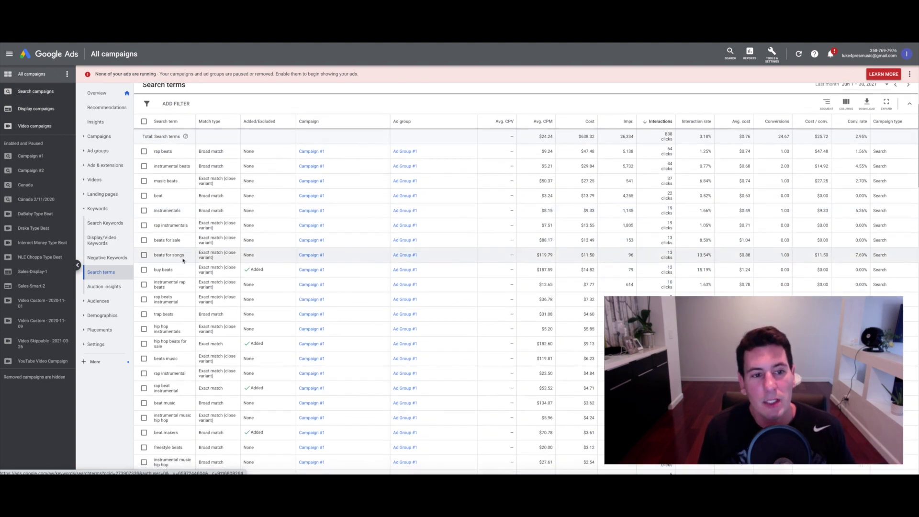
{"action": "scroll", "coordinate": [177, 287], "scroll_direction": "down", "scroll_amount": 3}
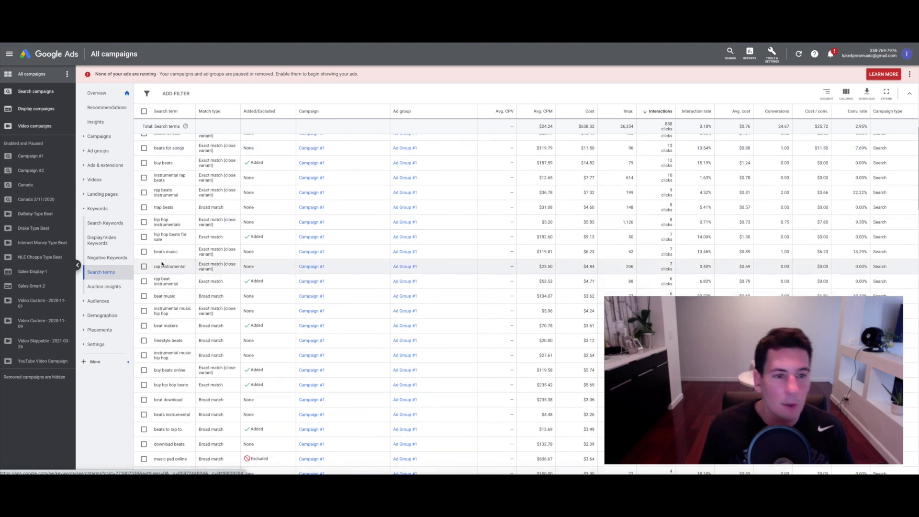
{"action": "scroll", "coordinate": [171, 298], "scroll_direction": "down", "scroll_amount": 3}
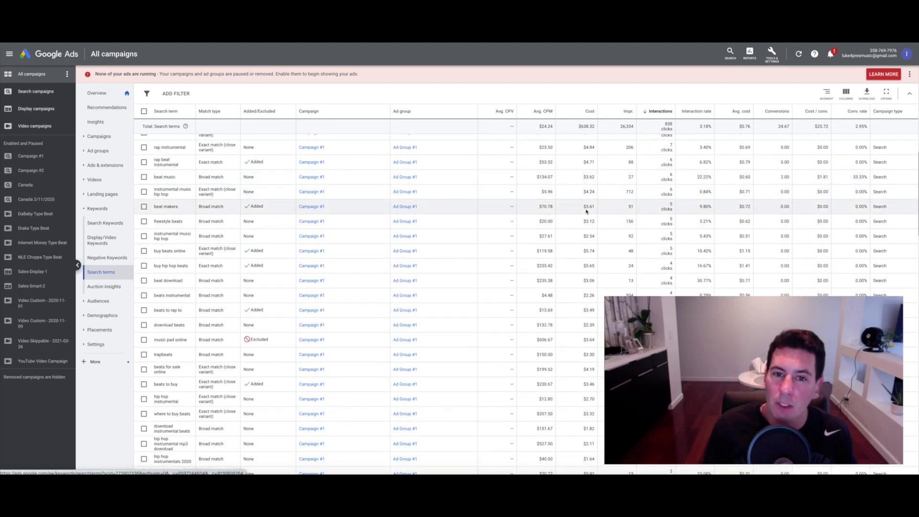
{"action": "scroll", "coordinate": [586, 211], "scroll_direction": "up", "scroll_amount": 10}
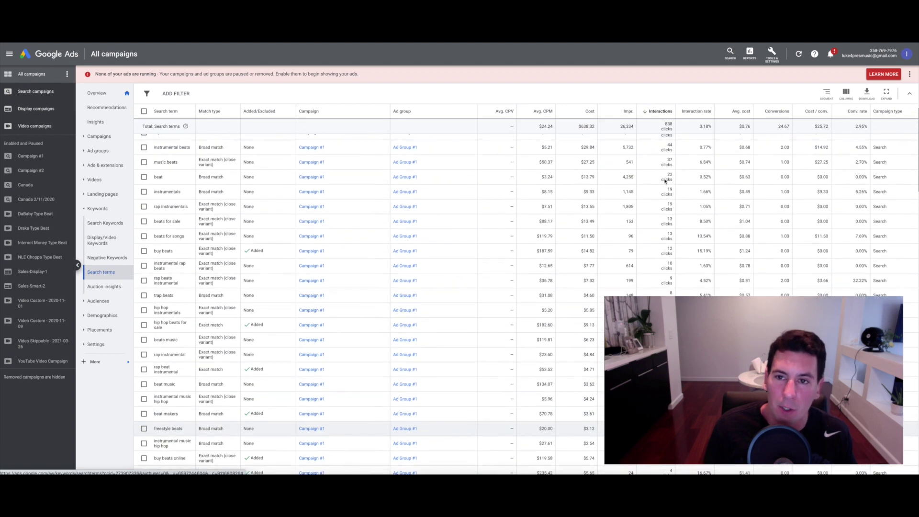
{"action": "scroll", "coordinate": [664, 165], "scroll_direction": "down", "scroll_amount": 1}
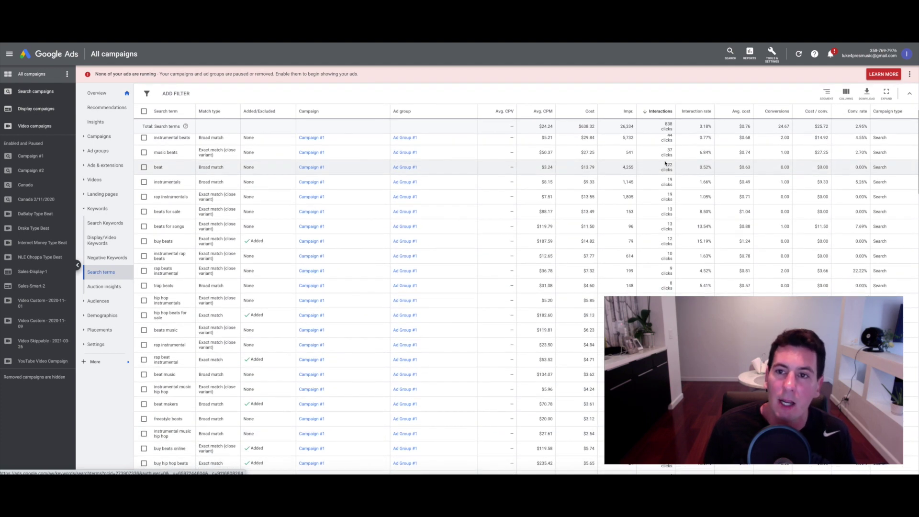
{"action": "scroll", "coordinate": [651, 192], "scroll_direction": "down", "scroll_amount": 3}
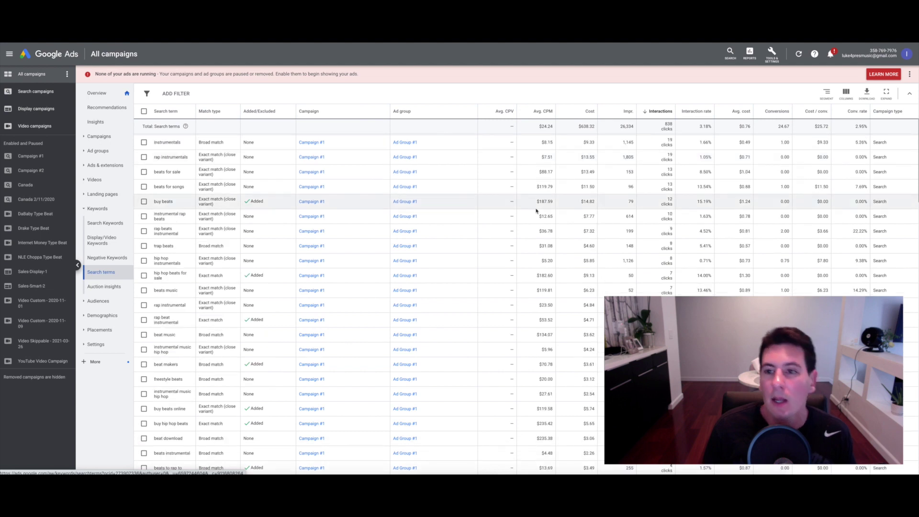
{"action": "scroll", "coordinate": [479, 282], "scroll_direction": "down", "scroll_amount": 3}
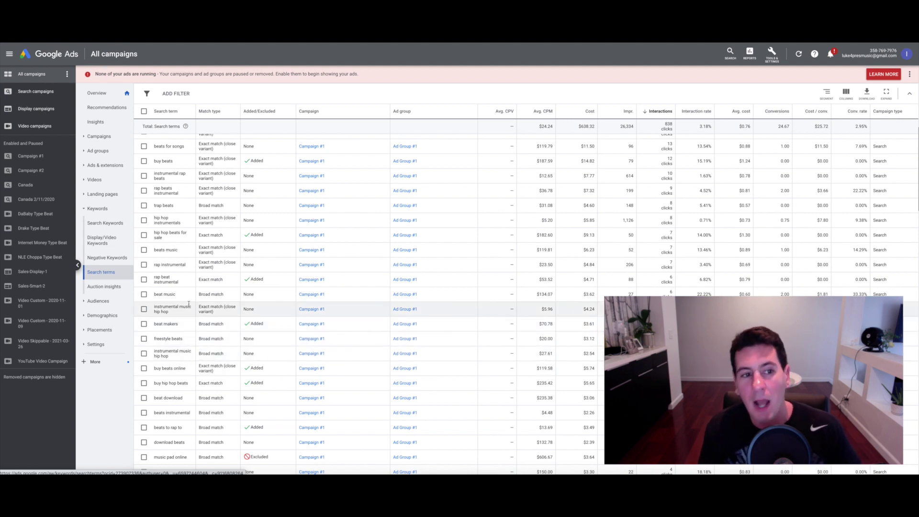
{"action": "scroll", "coordinate": [189, 305], "scroll_direction": "down", "scroll_amount": 3}
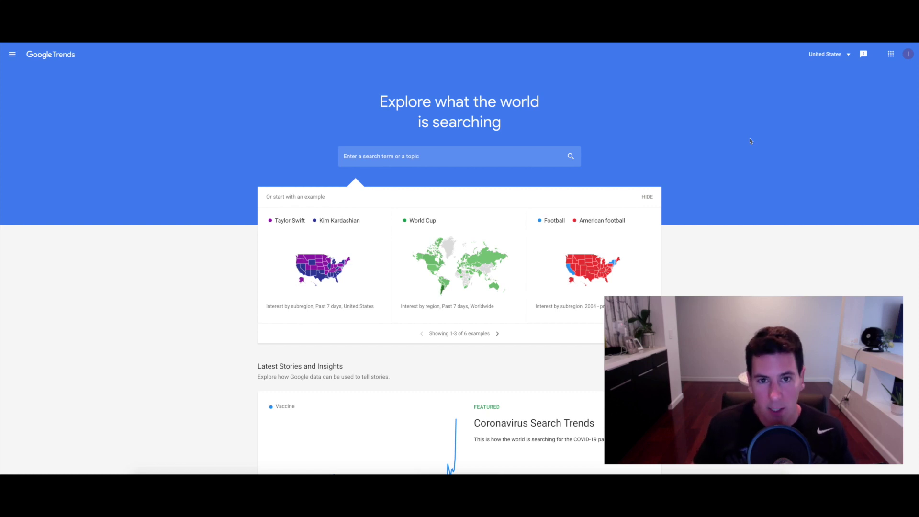
{"action": "left_click", "coordinate": [344, 156]}
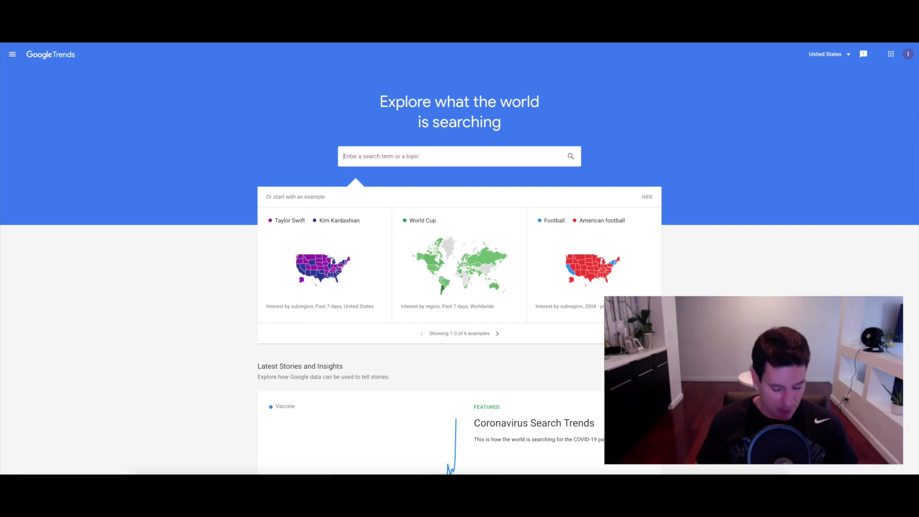
Search Trends for 'rap beats for sale' and review its sporadic spikes, led by New Jersey, Texas, California.
{"action": "type", "text": "rap beats "}
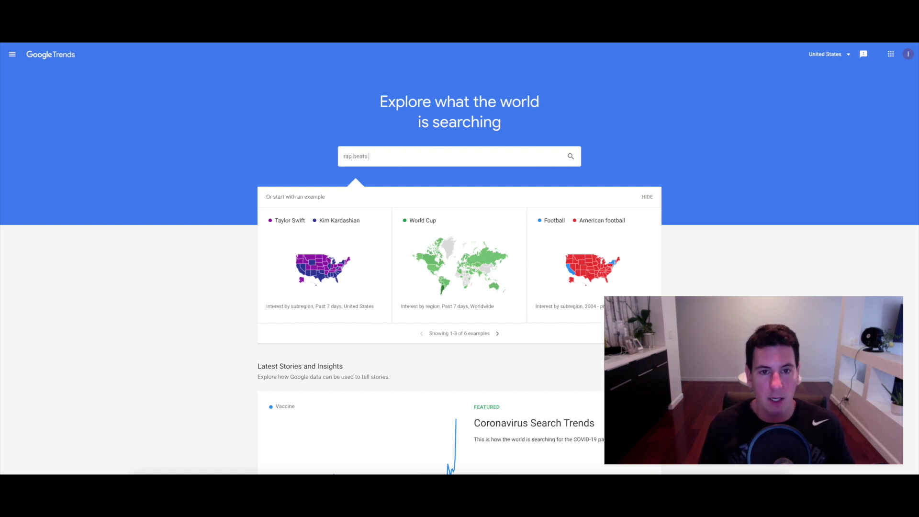
{"action": "type", "text": "for sale"}
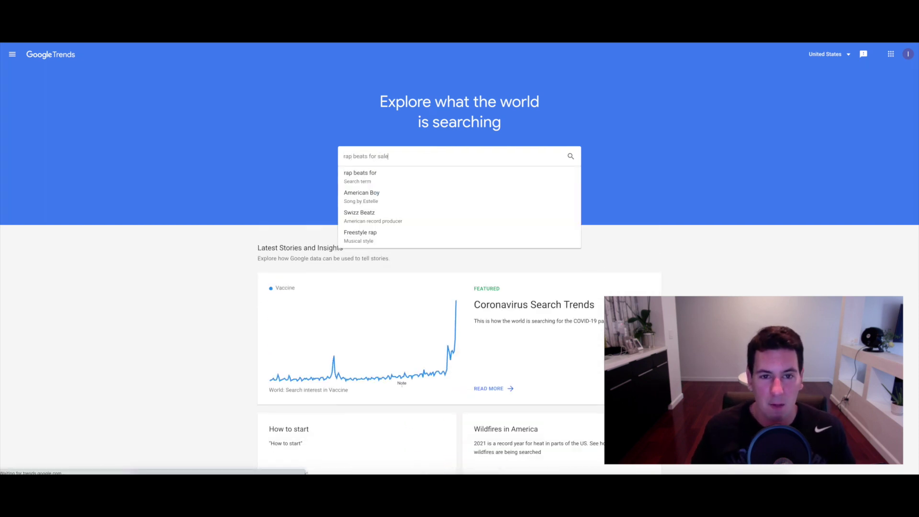
{"action": "key", "text": "Return"}
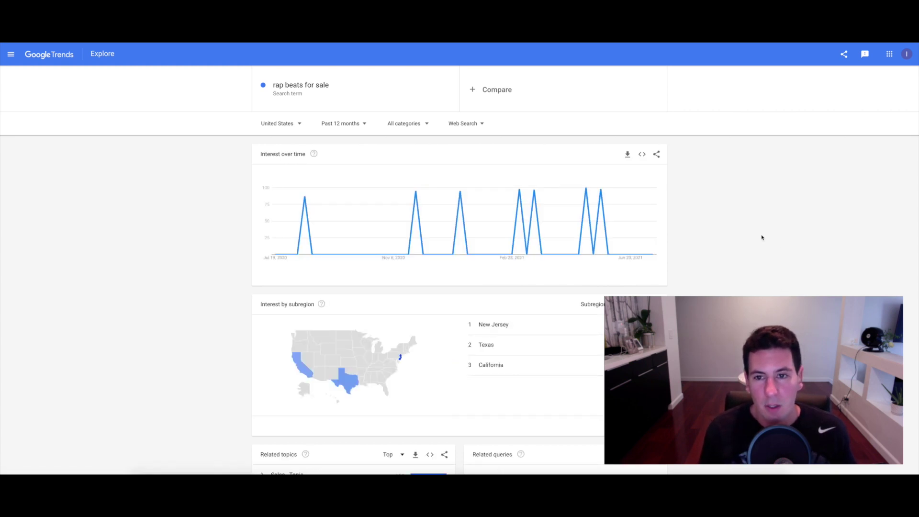
{"action": "scroll", "coordinate": [443, 207], "scroll_direction": "down", "scroll_amount": 2}
{"action": "scroll", "coordinate": [498, 184], "scroll_direction": "down", "scroll_amount": 1}
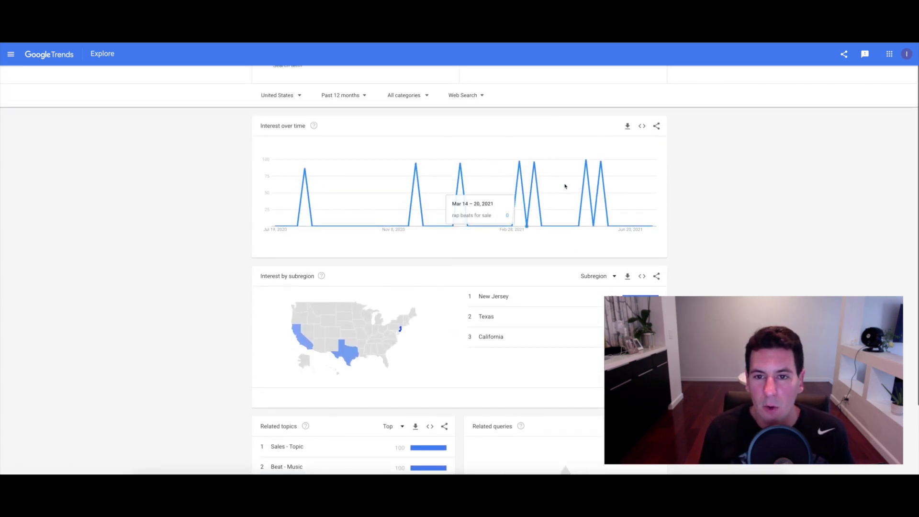
{"action": "scroll", "coordinate": [396, 186], "scroll_direction": "up", "scroll_amount": 1}
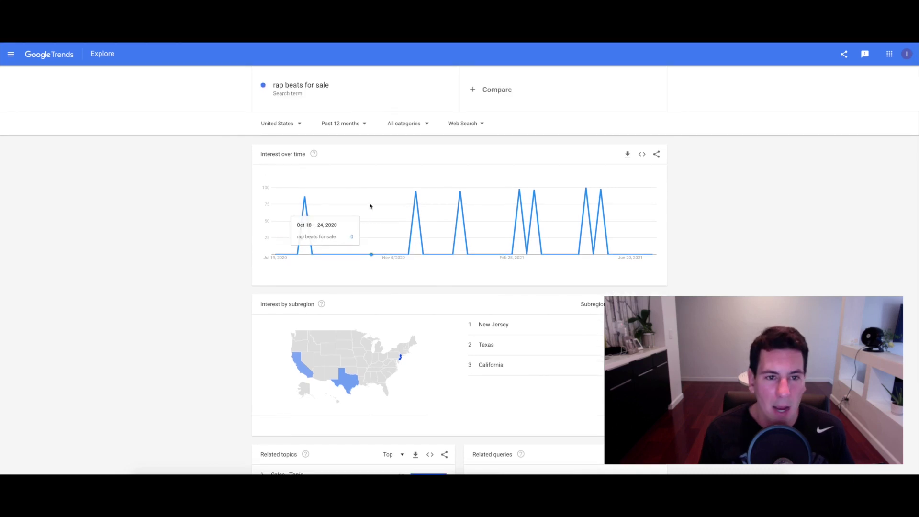
{"action": "scroll", "coordinate": [445, 174], "scroll_direction": "down", "scroll_amount": 2}
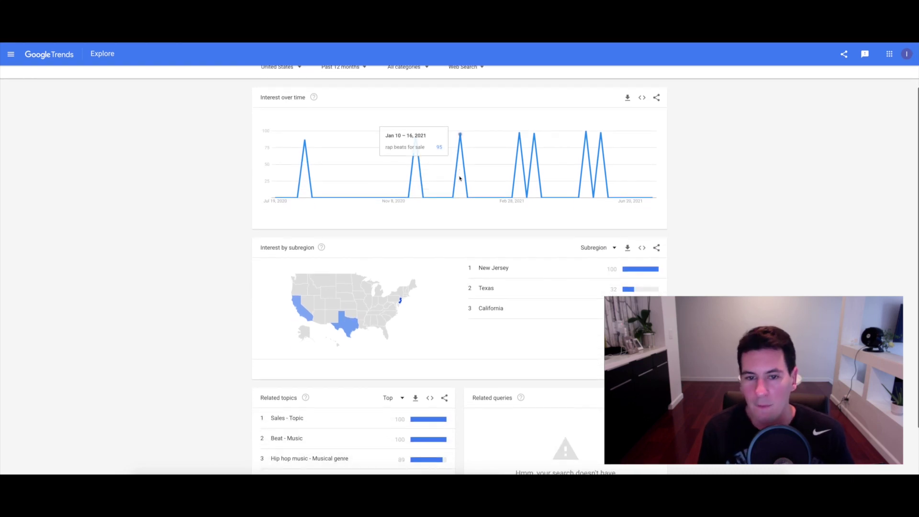
{"action": "scroll", "coordinate": [459, 178], "scroll_direction": "up", "scroll_amount": 2}
{"action": "scroll", "coordinate": [467, 182], "scroll_direction": "down", "scroll_amount": 2}
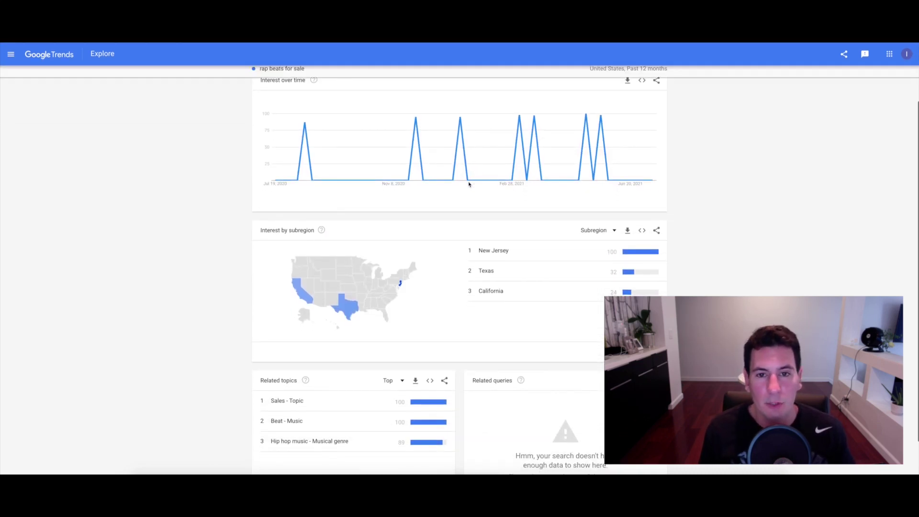
{"action": "scroll", "coordinate": [503, 195], "scroll_direction": "down", "scroll_amount": 1}
{"action": "scroll", "coordinate": [739, 187], "scroll_direction": "down", "scroll_amount": 1}
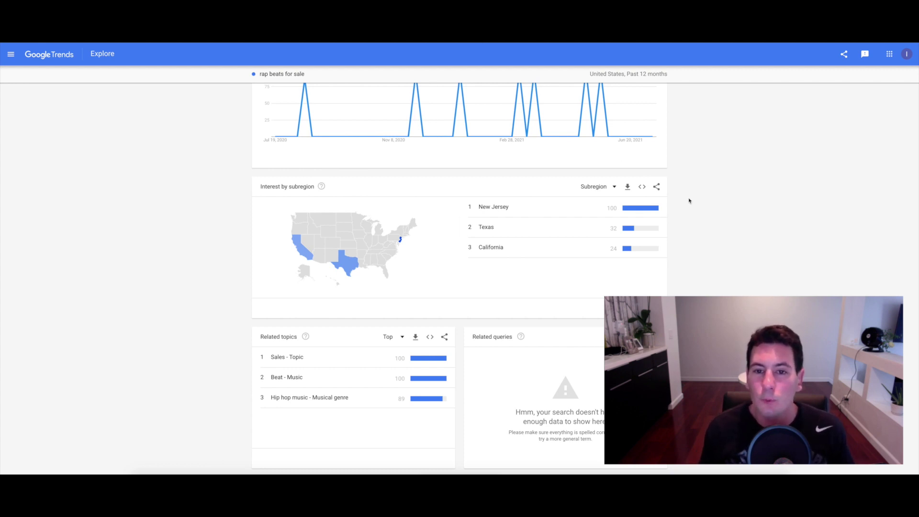
{"action": "scroll", "coordinate": [547, 213], "scroll_direction": "up", "scroll_amount": 3}
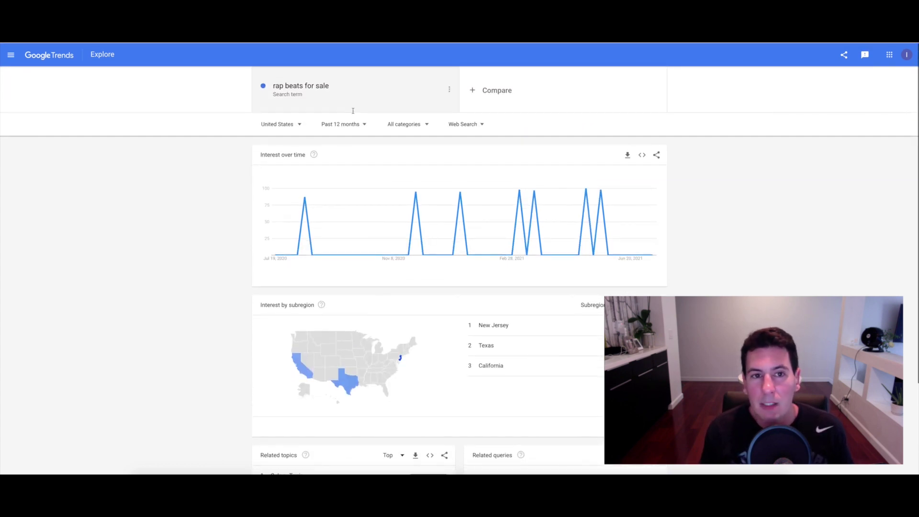
{"action": "scroll", "coordinate": [394, 162], "scroll_direction": "down", "scroll_amount": 2}
{"action": "scroll", "coordinate": [394, 162], "scroll_direction": "down", "scroll_amount": 1}
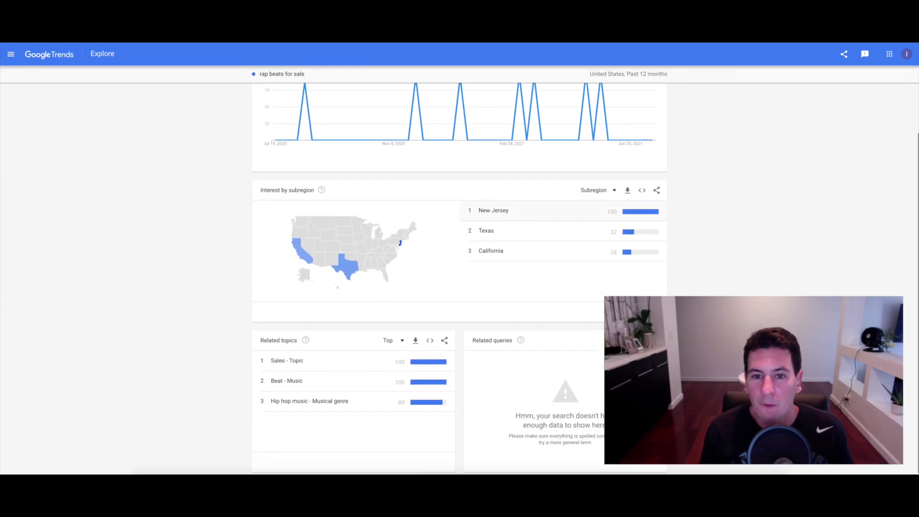
{"action": "scroll", "coordinate": [750, 207], "scroll_direction": "up", "scroll_amount": 1}
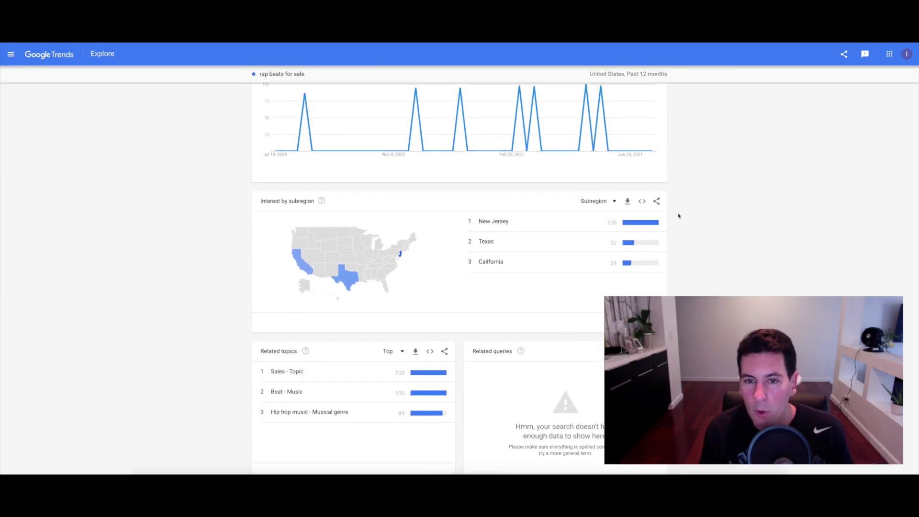
{"action": "scroll", "coordinate": [717, 226], "scroll_direction": "down", "scroll_amount": 1}
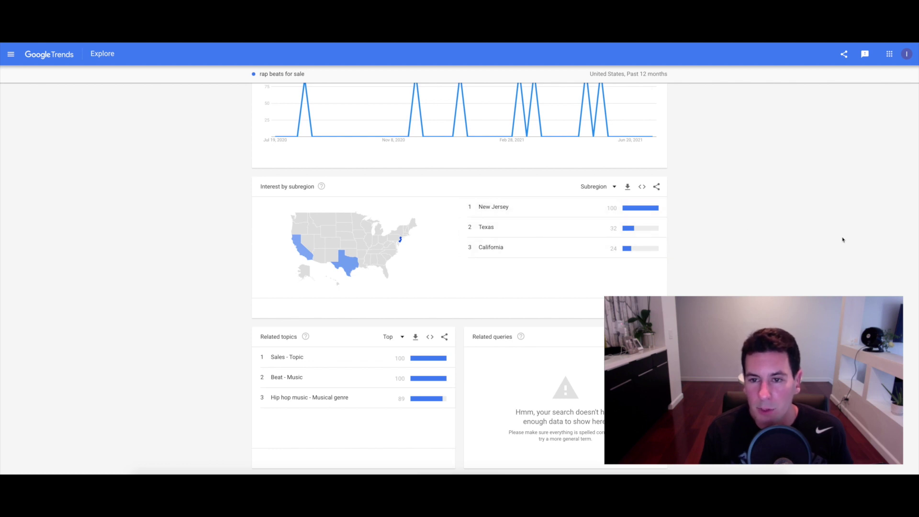
{"action": "scroll", "coordinate": [833, 237], "scroll_direction": "up", "scroll_amount": 3}
{"action": "left_click", "coordinate": [347, 88]}
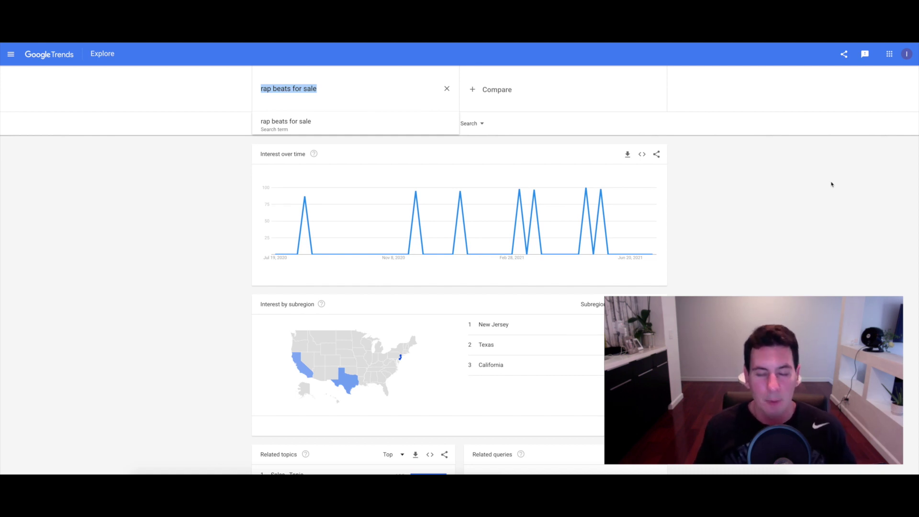
Search Trends for 'pop smoke' and review its falling US interest, led by New York.
{"action": "type", "text": "pop smok"}
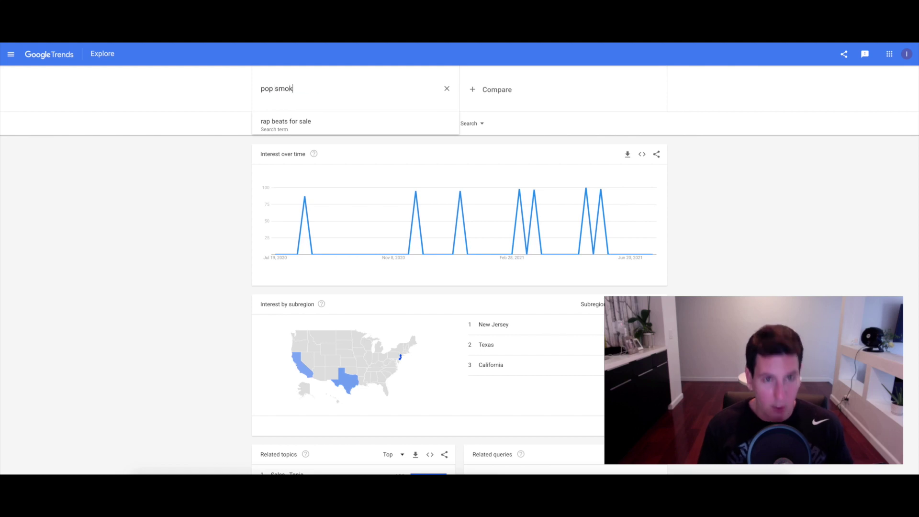
{"action": "type", "text": "e"}
{"action": "key", "text": "Return"}
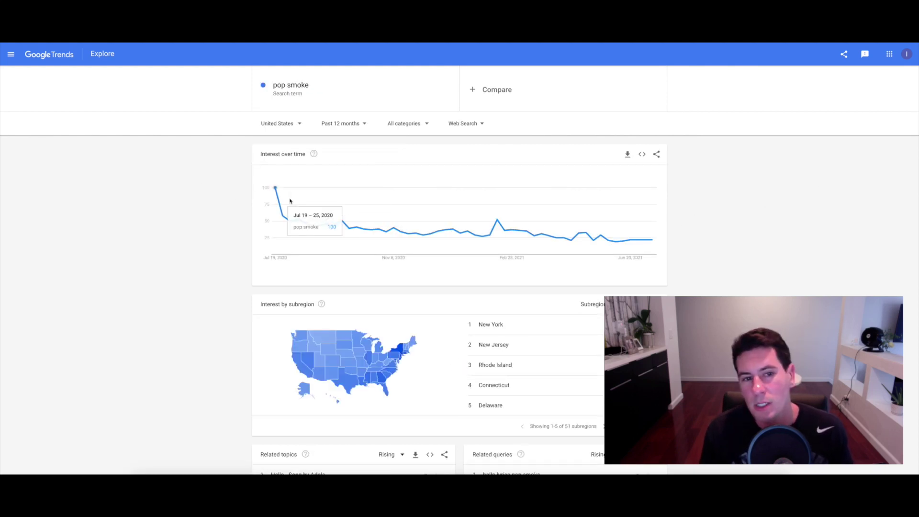
{"action": "scroll", "coordinate": [487, 223], "scroll_direction": "down", "scroll_amount": 1}
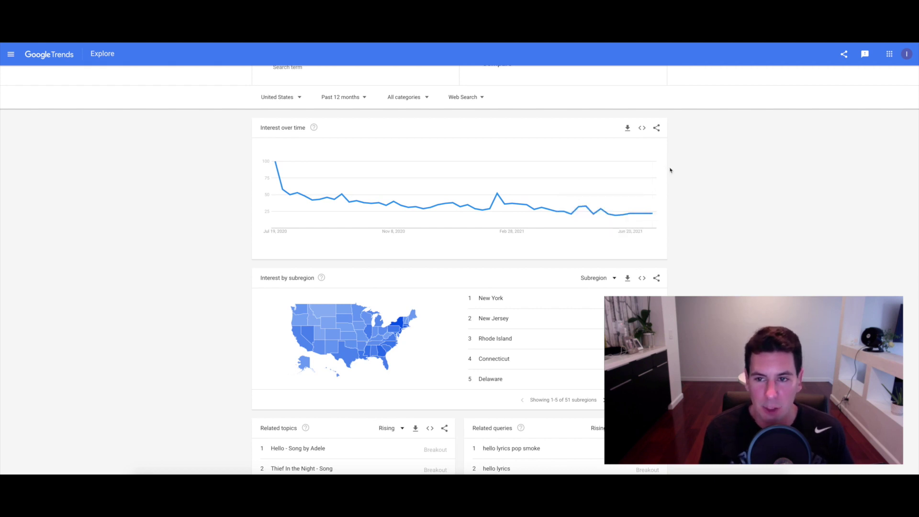
{"action": "scroll", "coordinate": [730, 214], "scroll_direction": "down", "scroll_amount": 1}
{"action": "scroll", "coordinate": [731, 214], "scroll_direction": "up", "scroll_amount": 1}
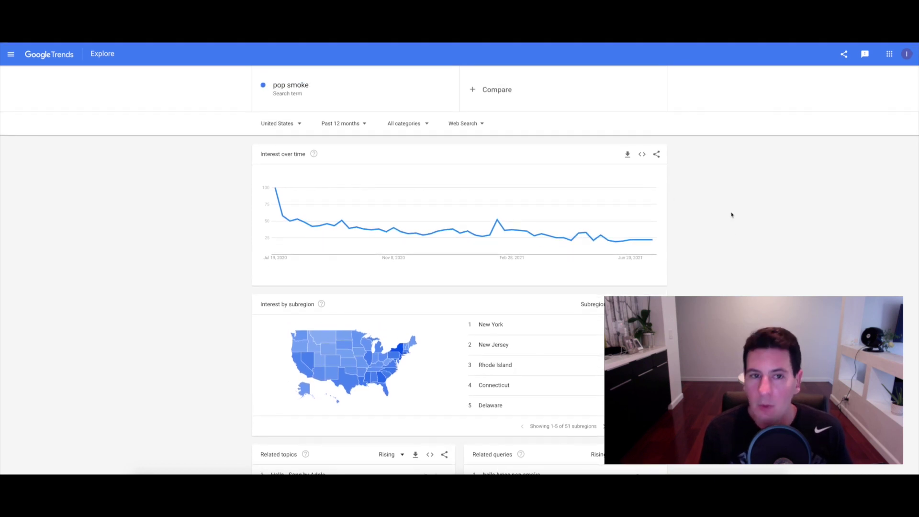
{"action": "scroll", "coordinate": [691, 215], "scroll_direction": "down", "scroll_amount": 1}
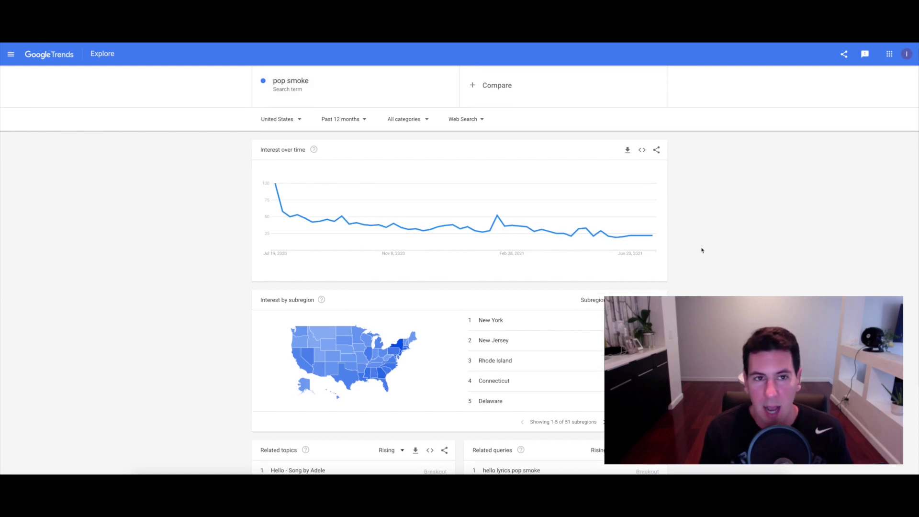
Clear the 'pop smoke' term from the Trends search box.
{"action": "left_click", "coordinate": [326, 81]}
{"action": "scroll", "coordinate": [501, 211], "scroll_direction": "down", "scroll_amount": 3}
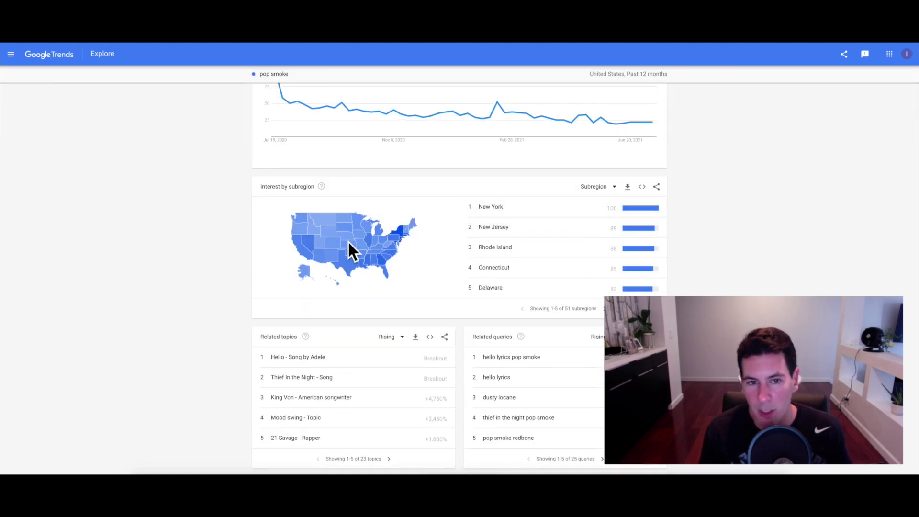
{"action": "scroll", "coordinate": [512, 229], "scroll_direction": "up", "scroll_amount": 3}
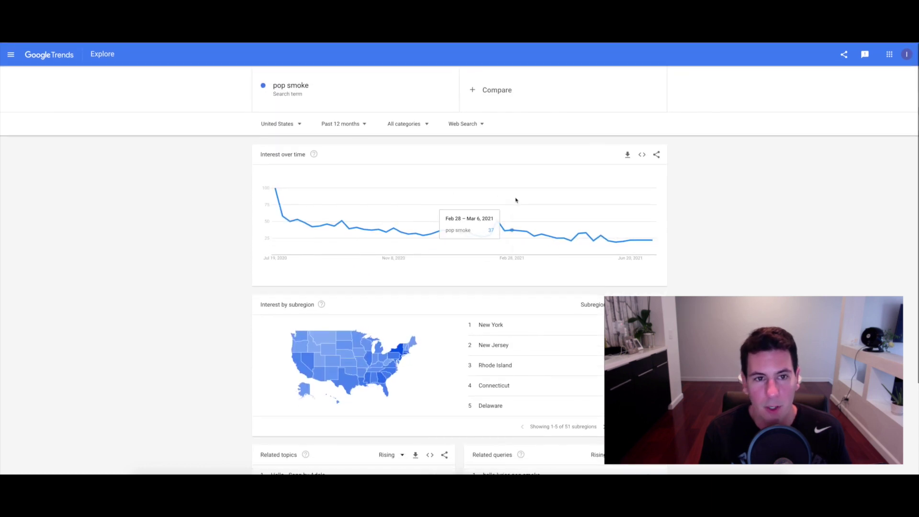
{"action": "left_click", "coordinate": [446, 89]}
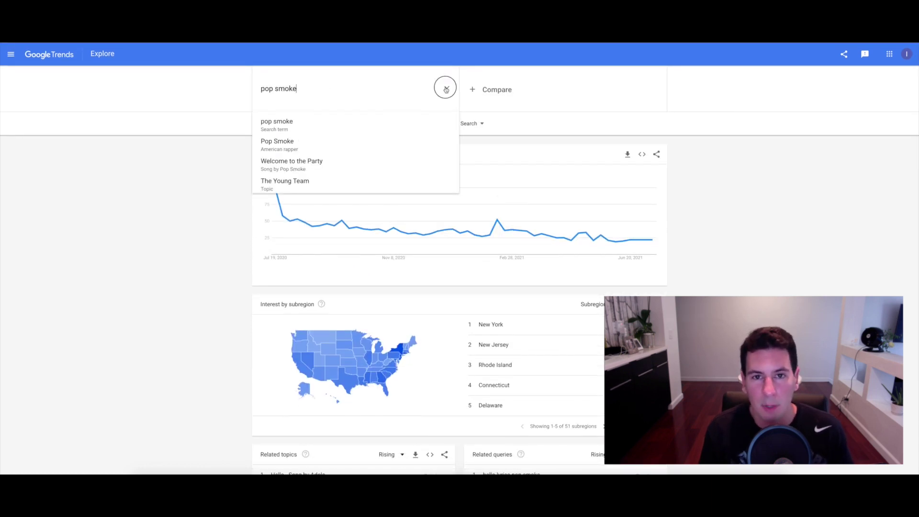
{"action": "left_click", "coordinate": [446, 89]}
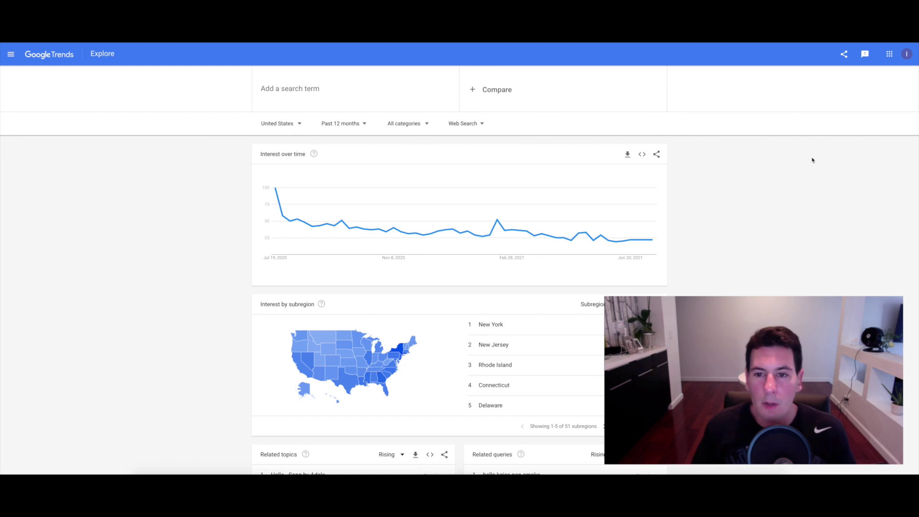